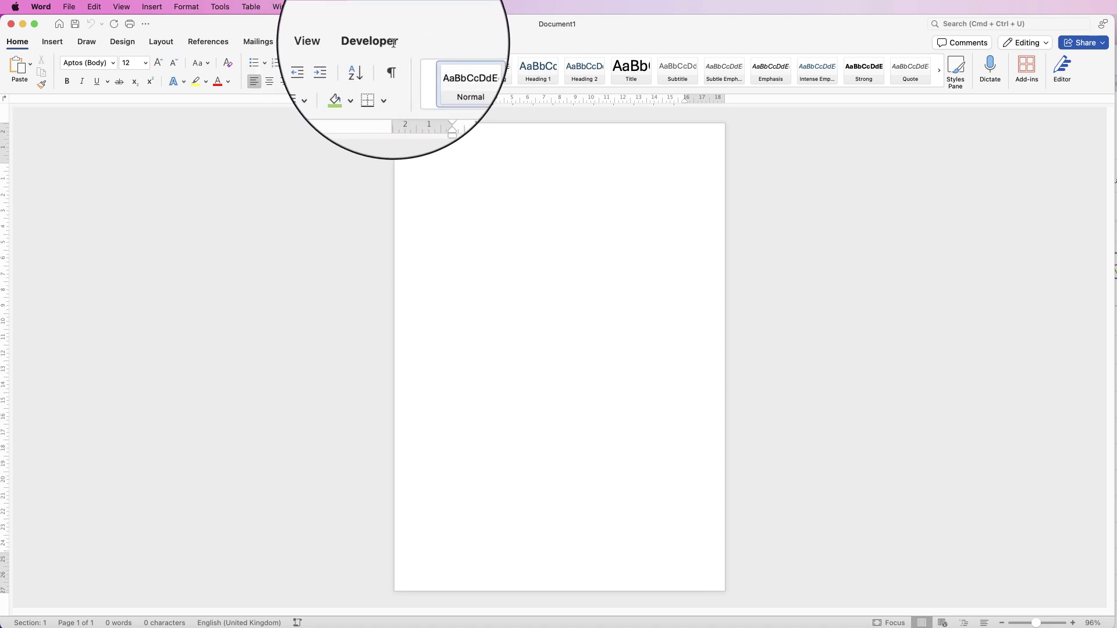
Check in the Ribbon & Toolbar preferences whether the Developer entry is enabled among the main tabs, leaving the settings unsaved
click(40, 7)
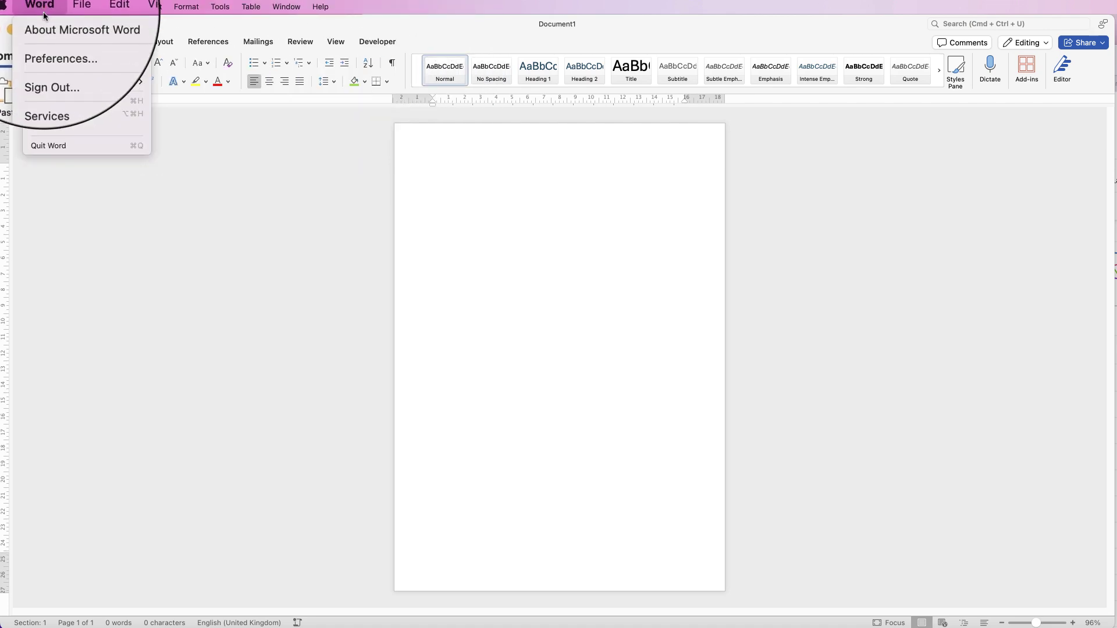
click(49, 43)
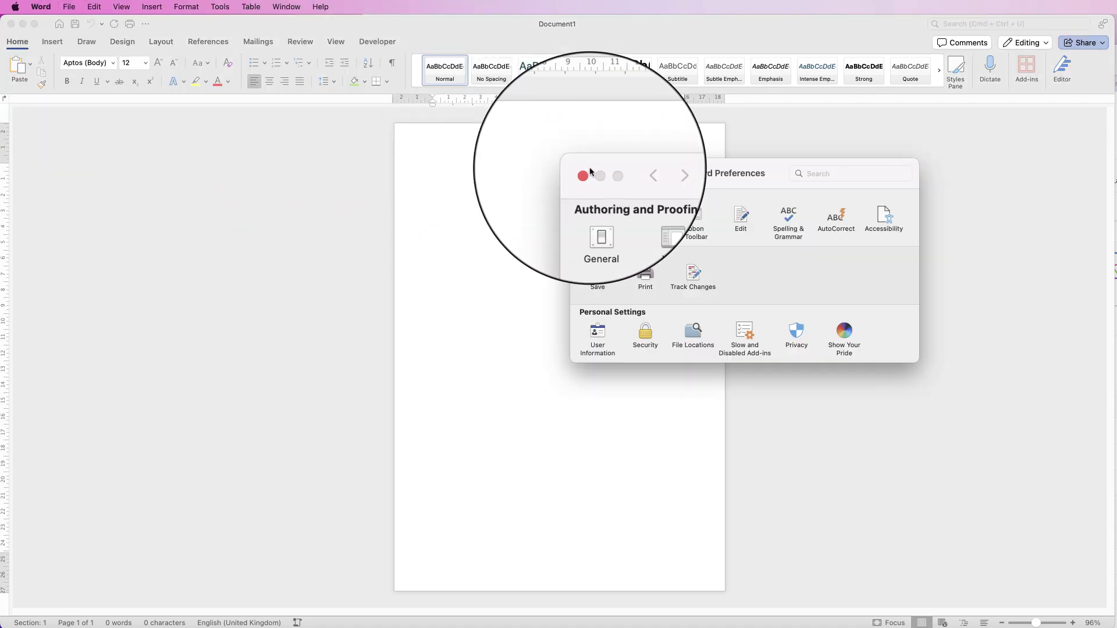
click(694, 220)
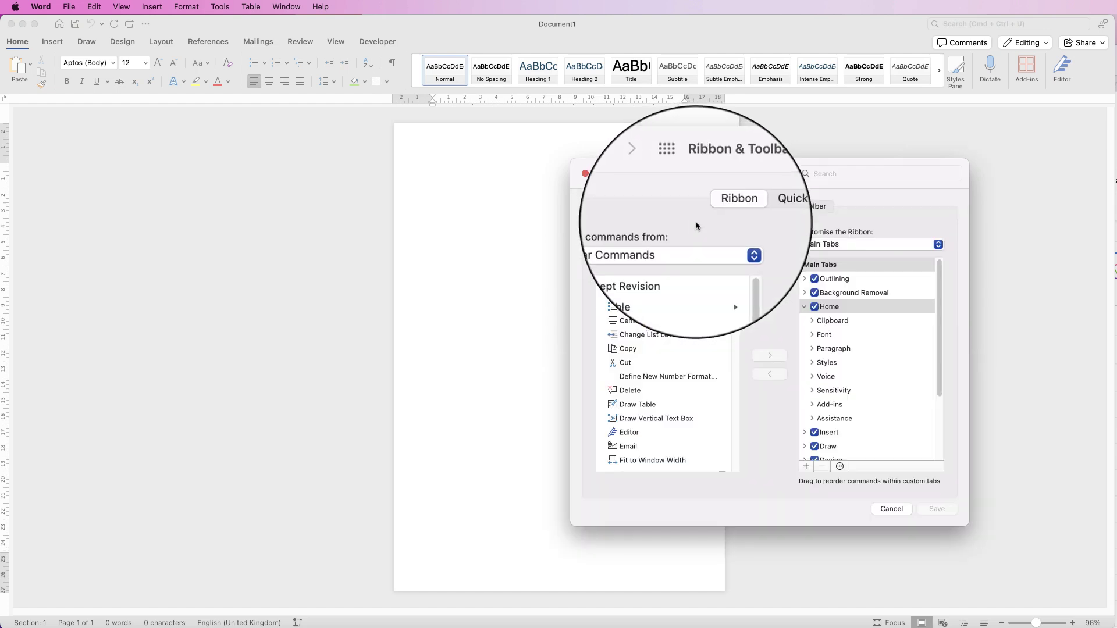
scroll(931, 326, down, 5)
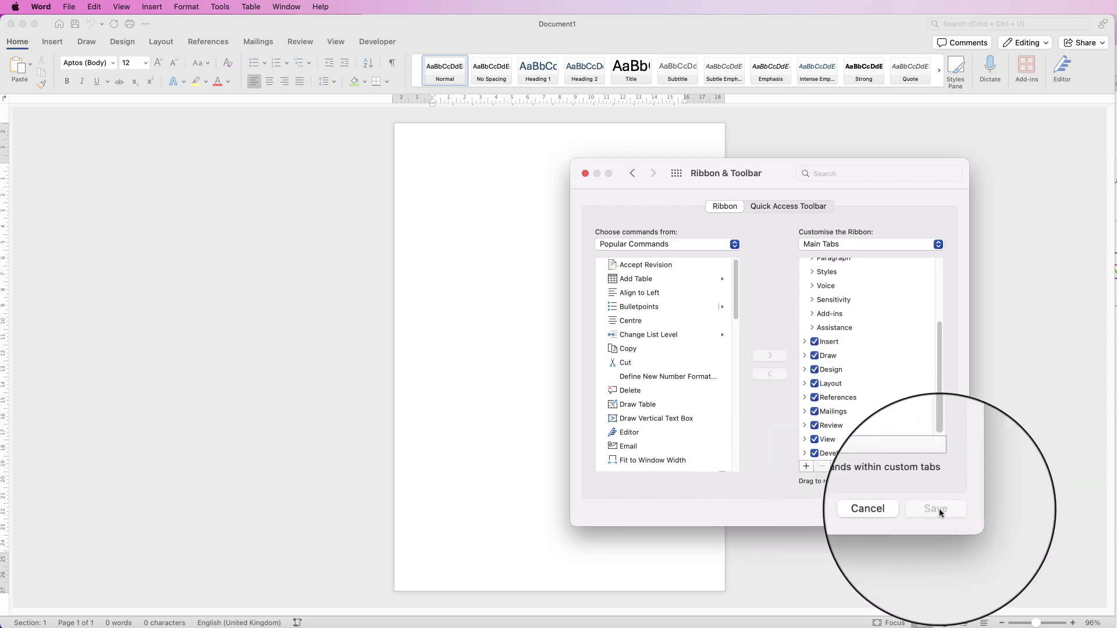
click(890, 510)
Enter the question "Do you enjoy Microsoft Word" with a tabbed "yes" and a form checkbox, and turn off field shading
click(389, 41)
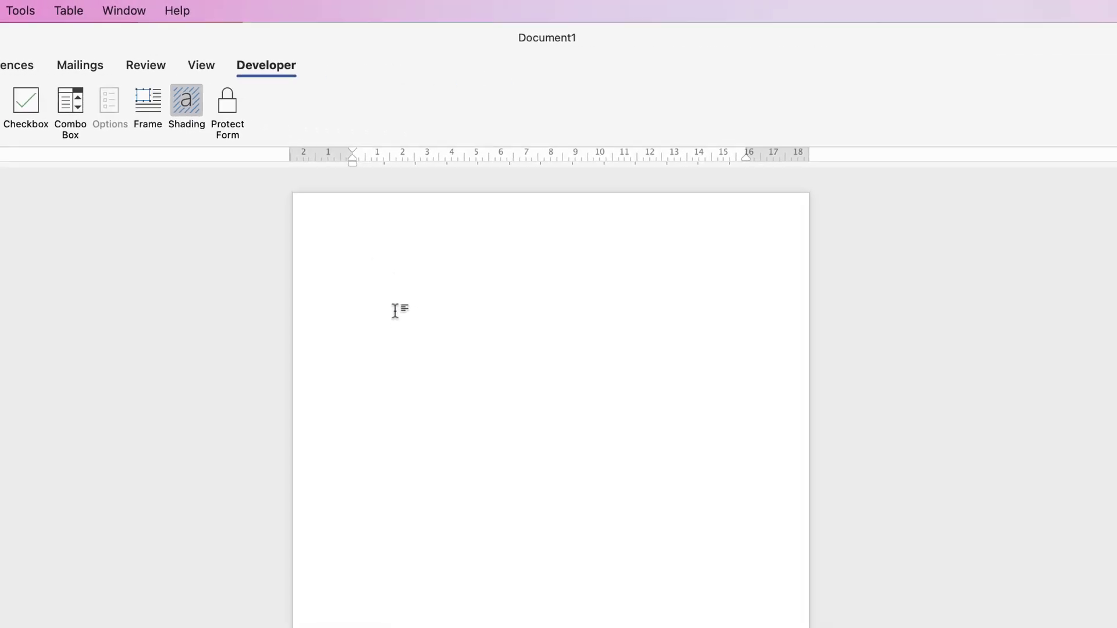
text(Do you enjoy Microsoft Word)
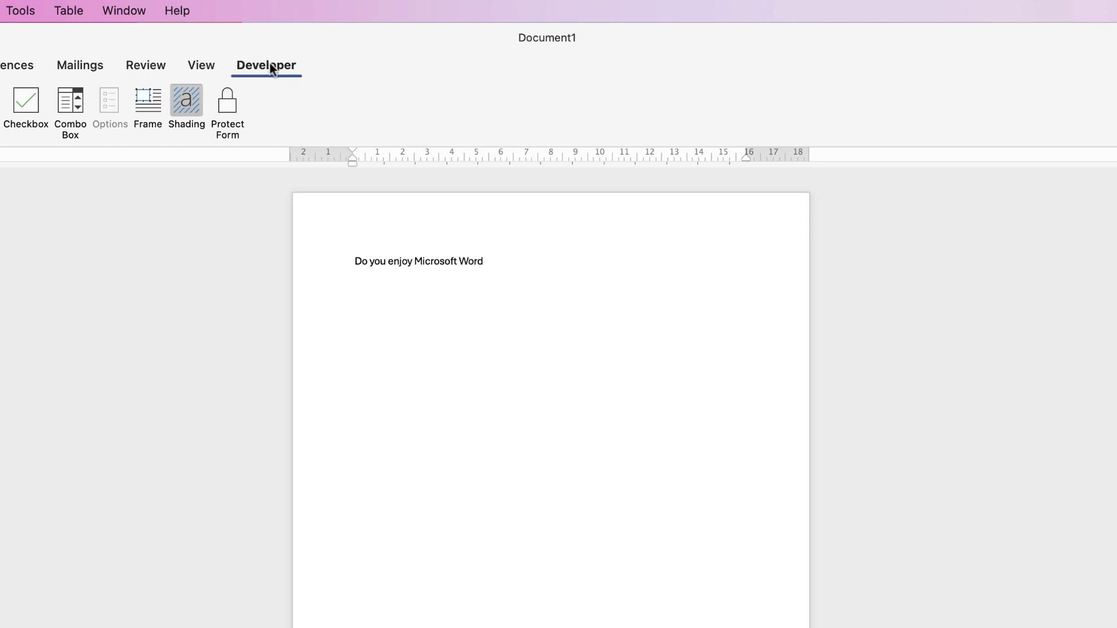
key(Tab)
text(yes)
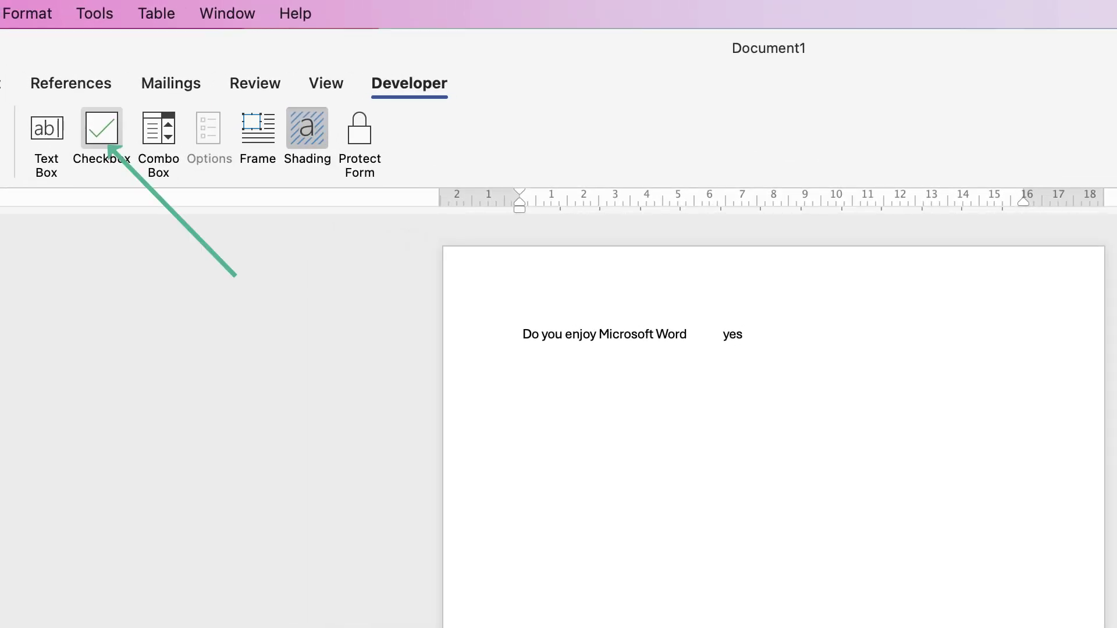
click(102, 128)
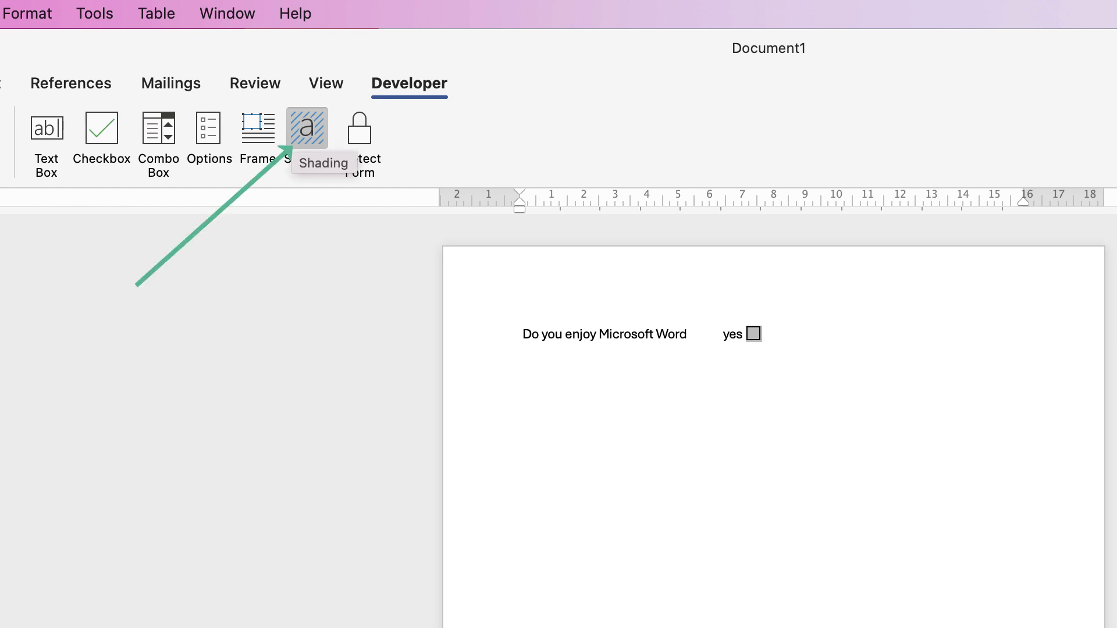
click(307, 128)
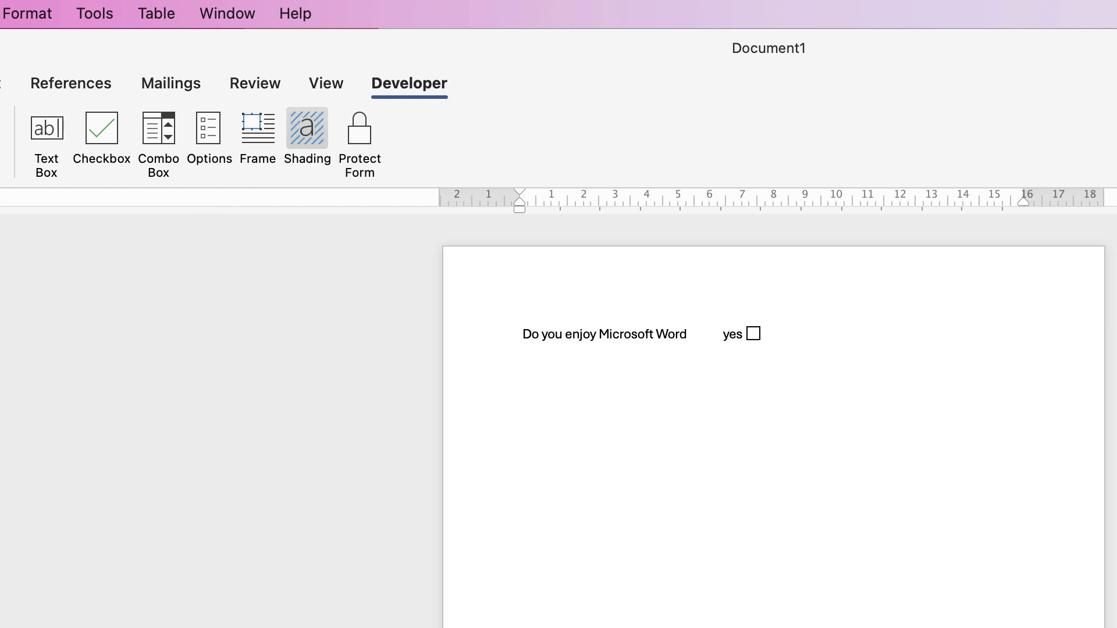
Add a "no" answer with its own form checkbox, spaced by tabs after the yes checkbox
key(Tab)
key(Tab)
text(no)
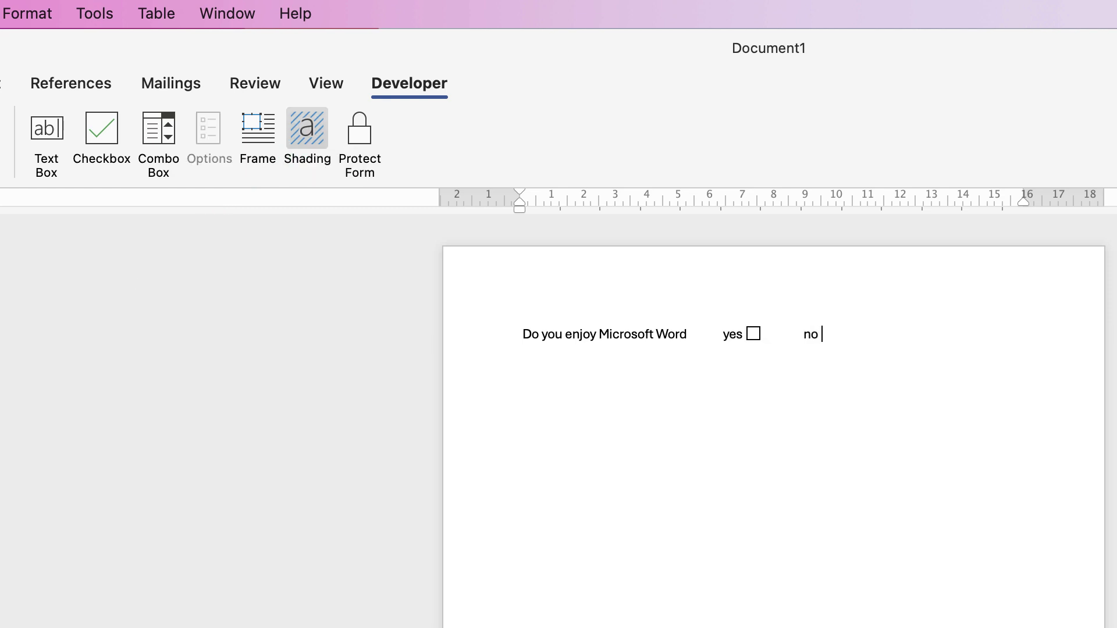
click(104, 133)
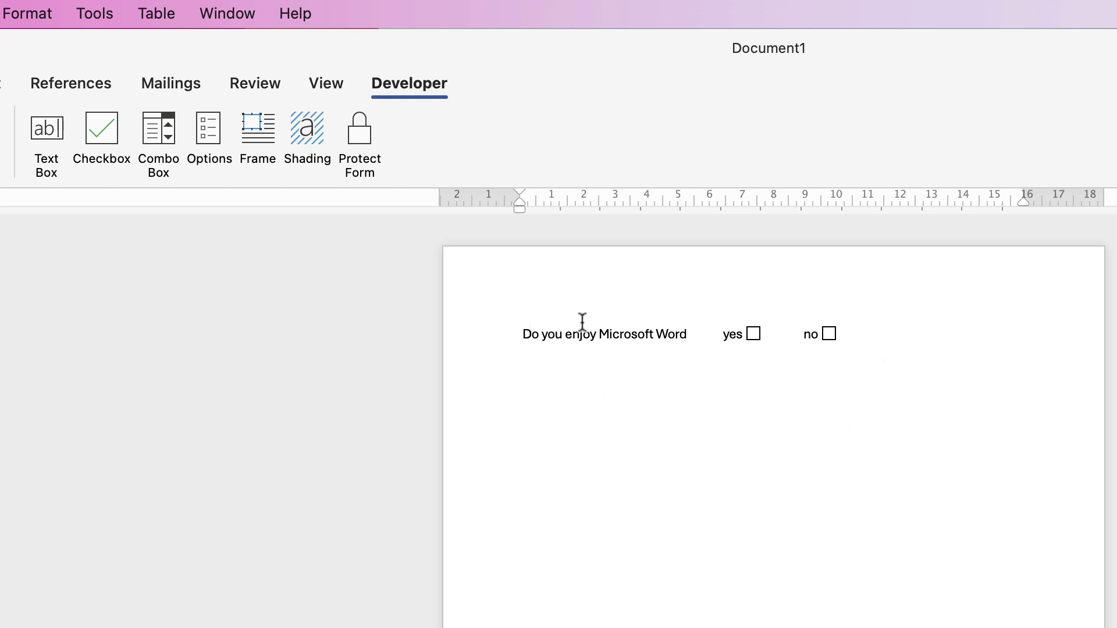
Test the yes and no checkboxes with form protection on, and remove the protection
click(358, 130)
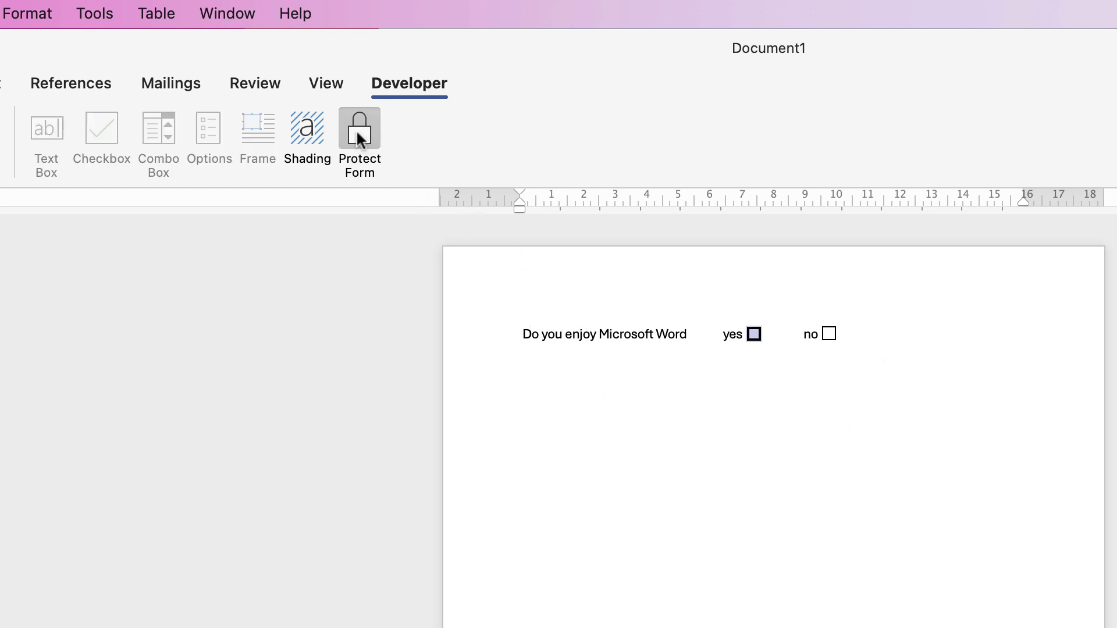
click(755, 333)
click(828, 334)
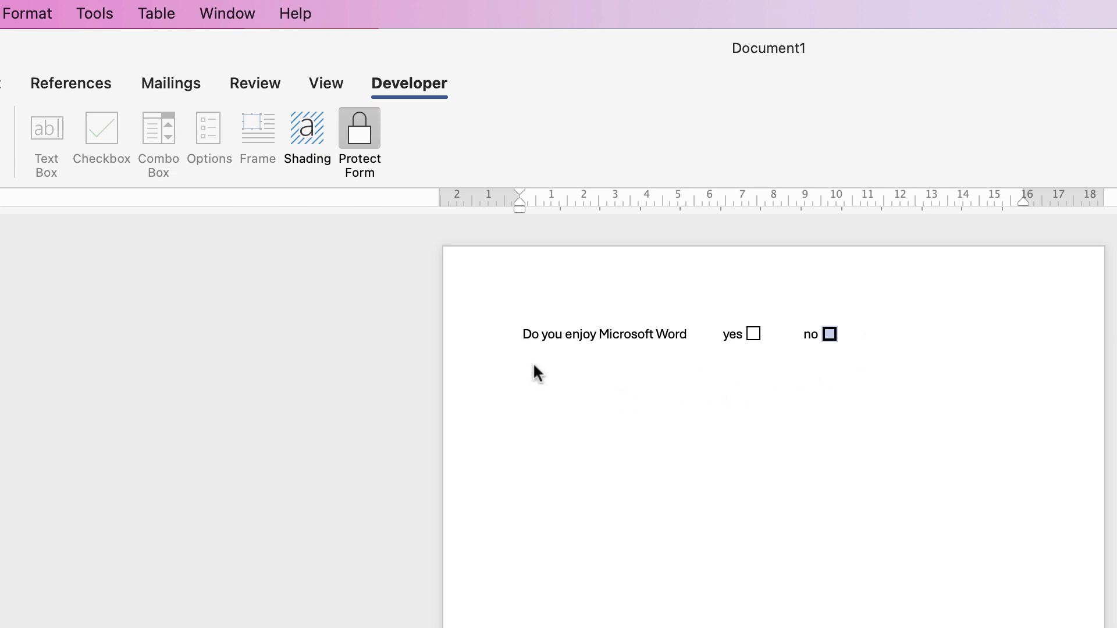
click(351, 129)
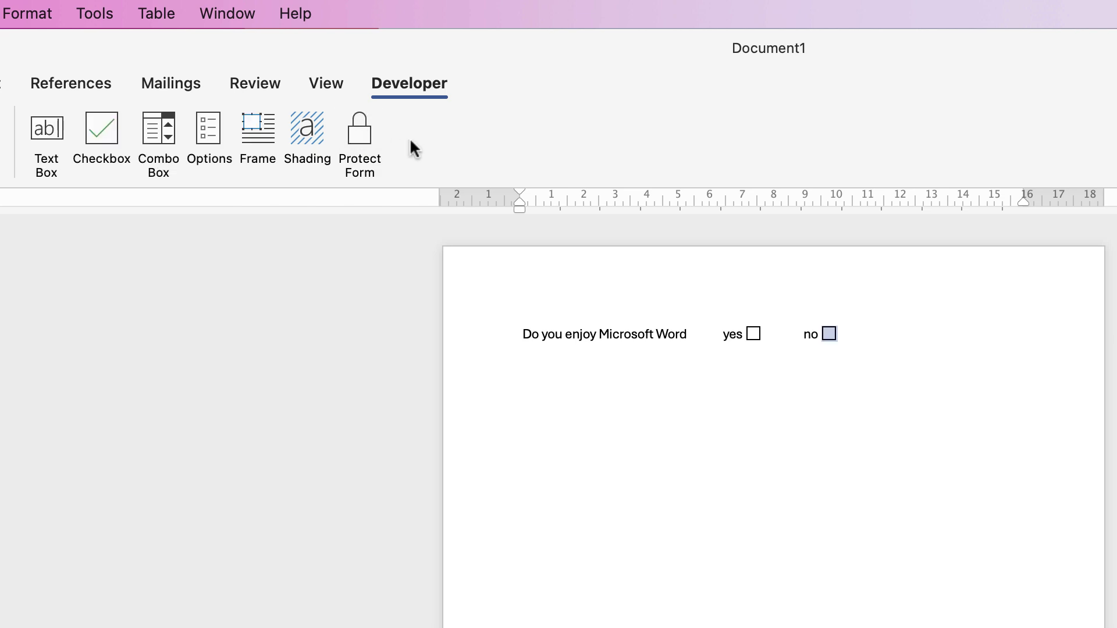
Add the question "What are your favourite colours" on a new line, followed by a combo box field
click(907, 342)
key(Return)
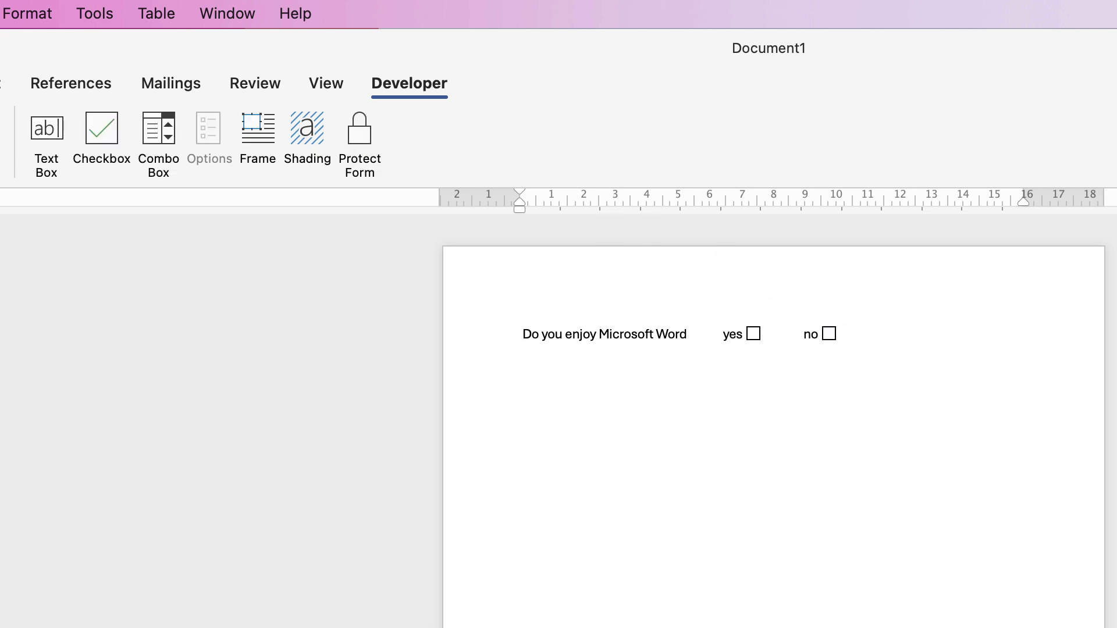
text(What are your favourite colours)
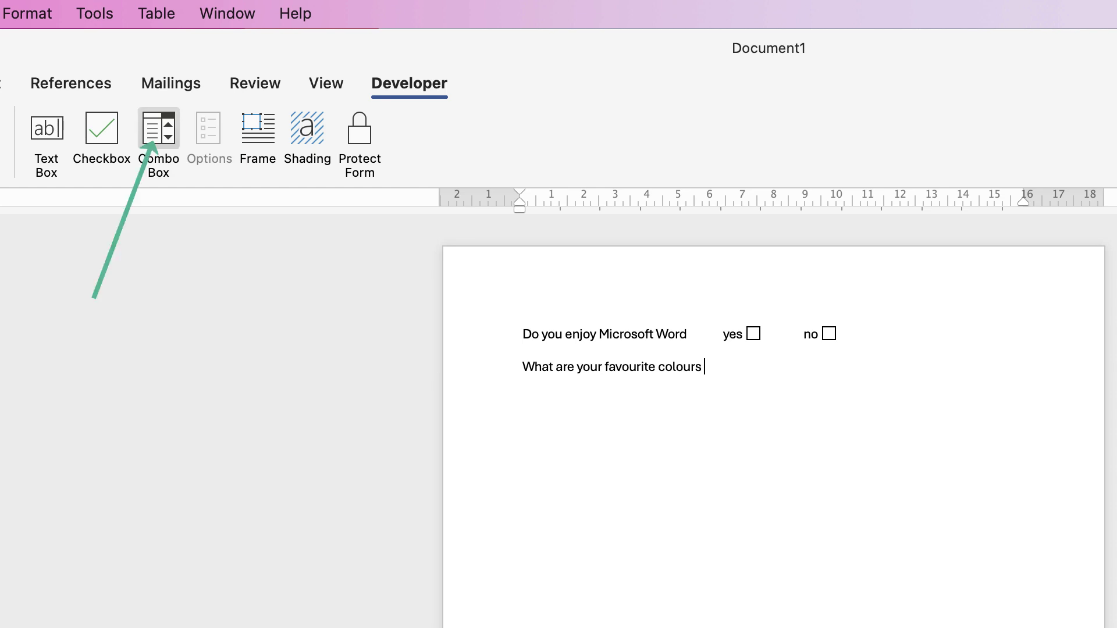
click(158, 128)
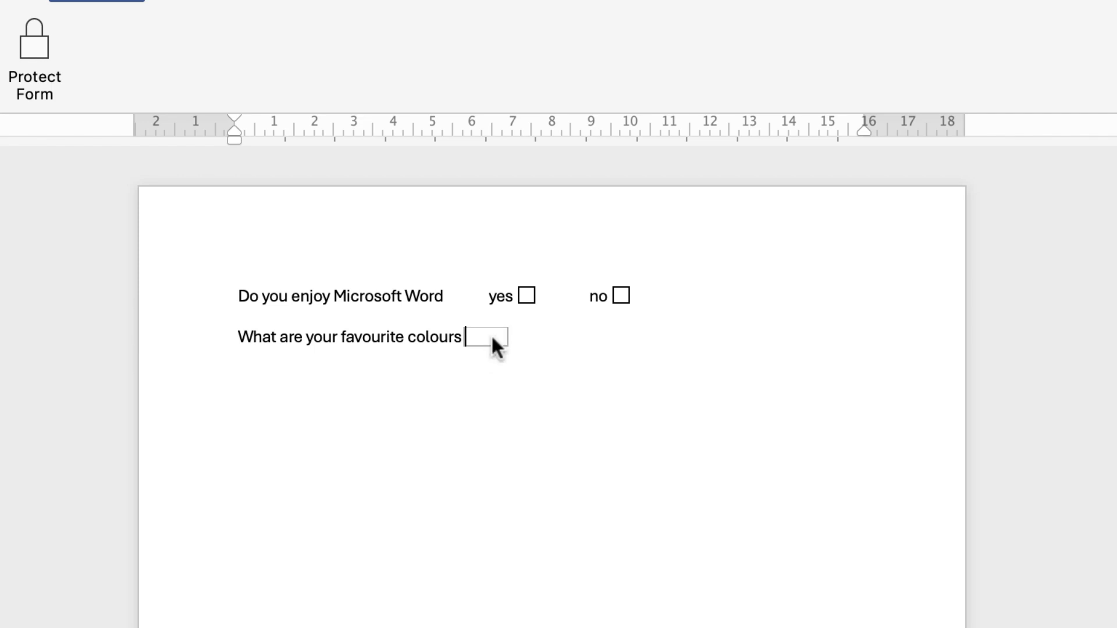
Add the items Blue, Red, Green and Yellow to the combo box's drop-down list
double_click(490, 336)
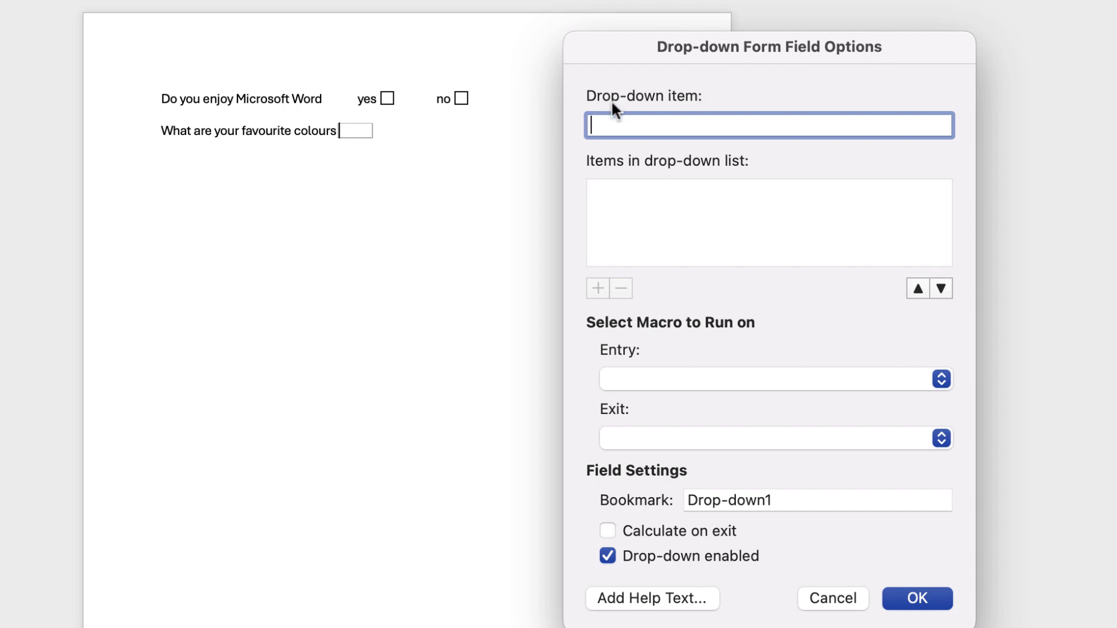
text(Blue)
key(Return)
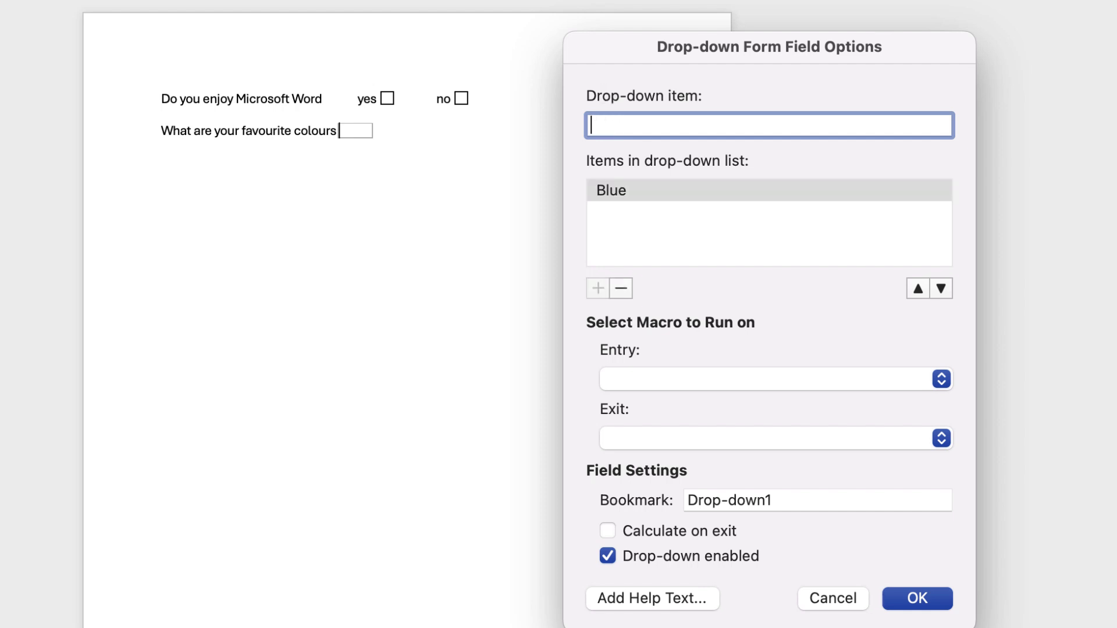
text(Red)
key(Return)
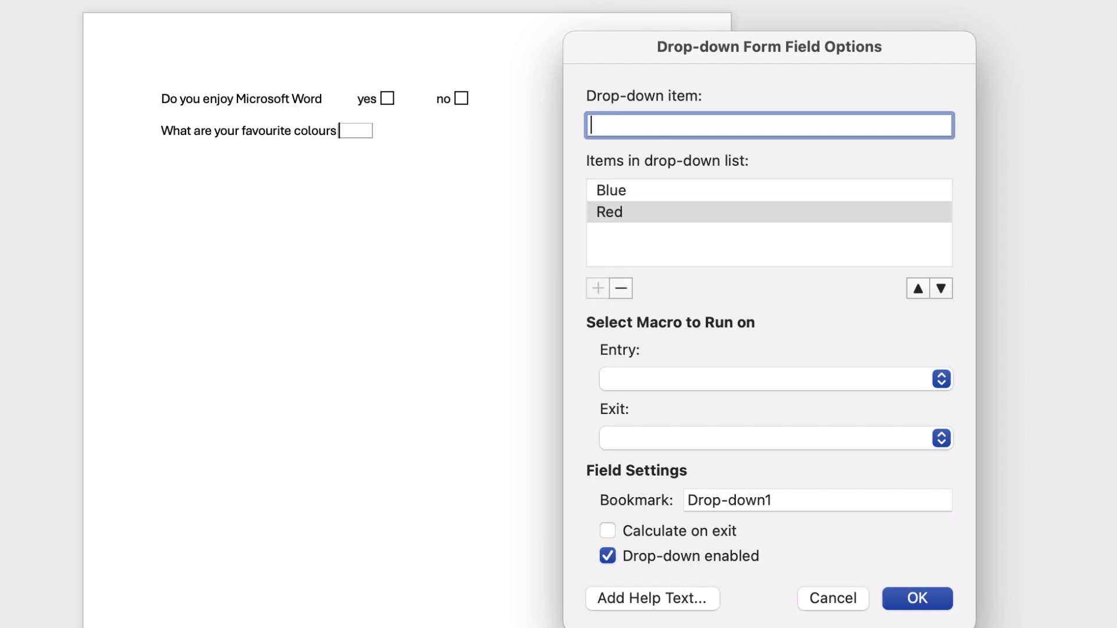
text(Green)
key(Return)
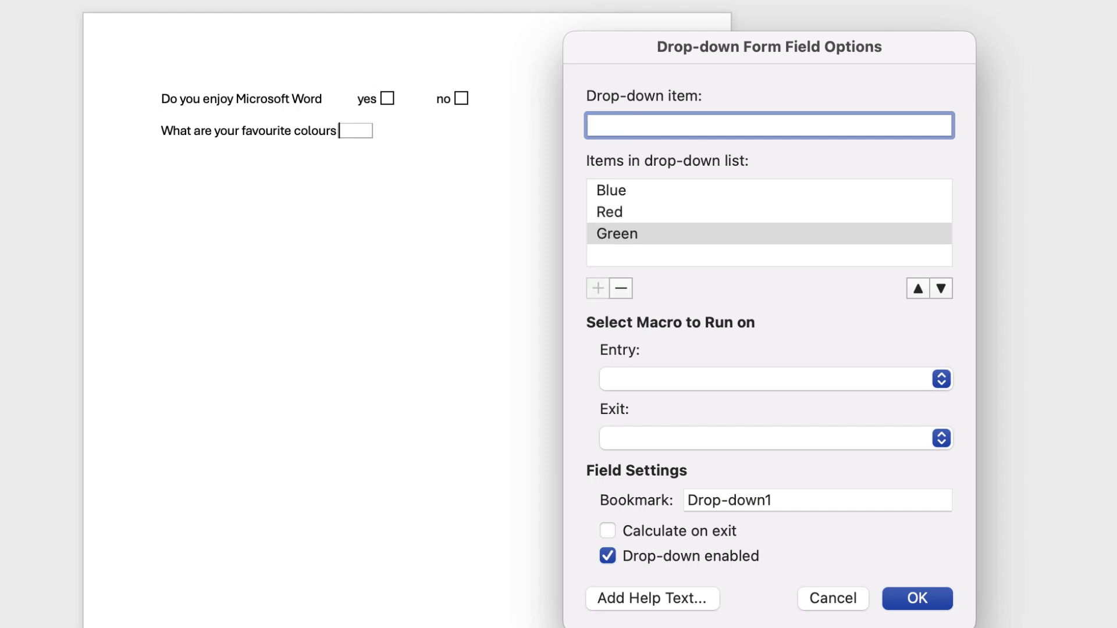
text(Yellow)
key(Return)
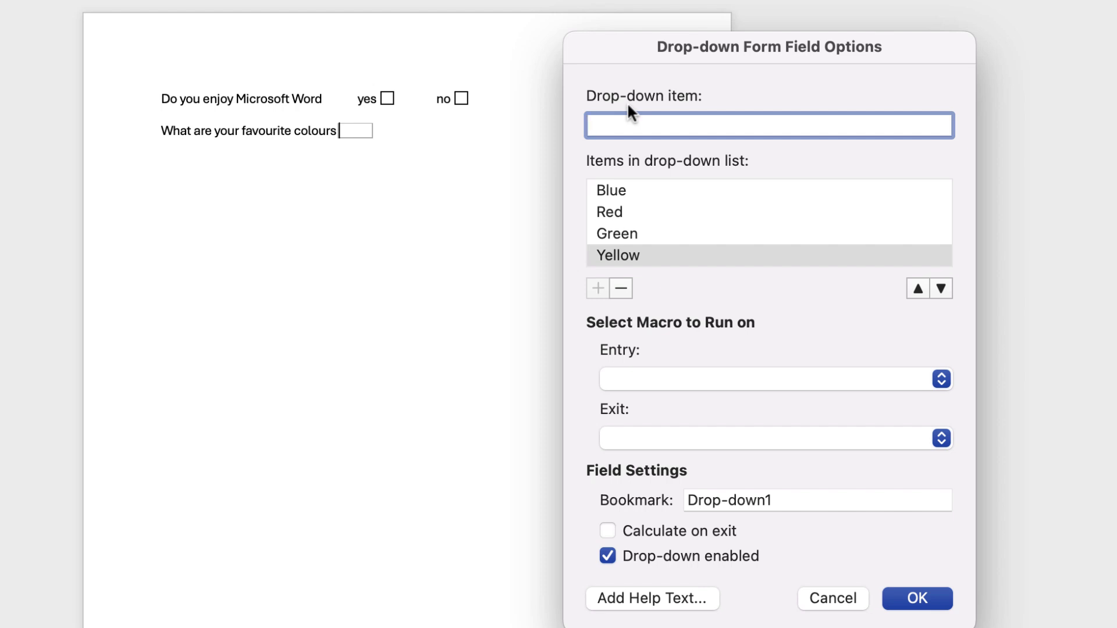
Add the item "Colour" to the drop-down list and move it to the first position
text(Colour)
key(Return)
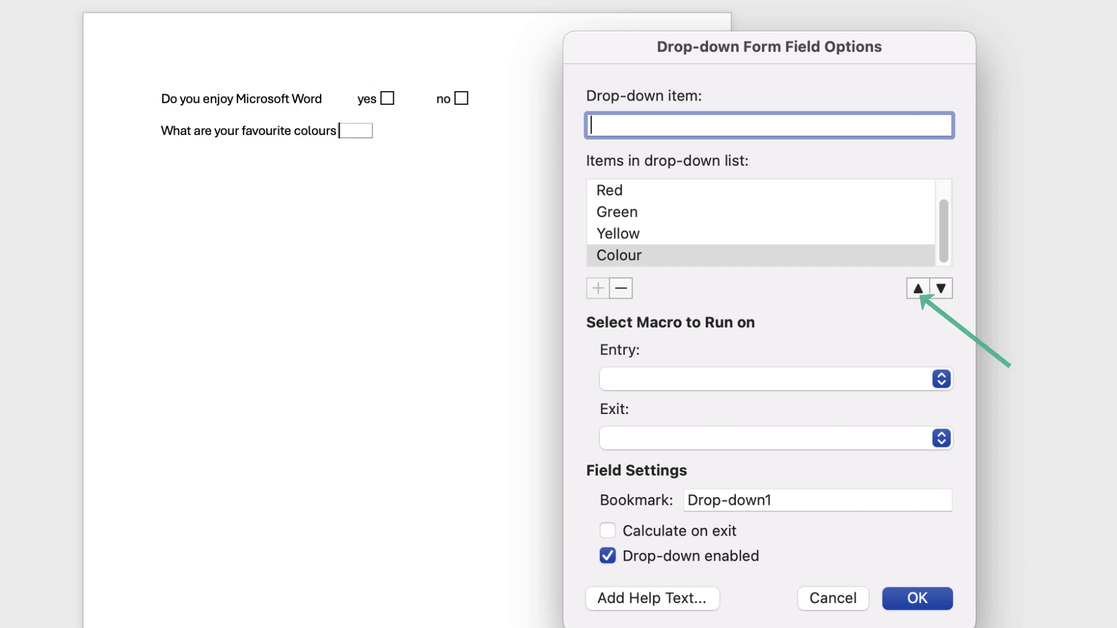
click(917, 288)
click(918, 288)
click(918, 288)
click(918, 288)
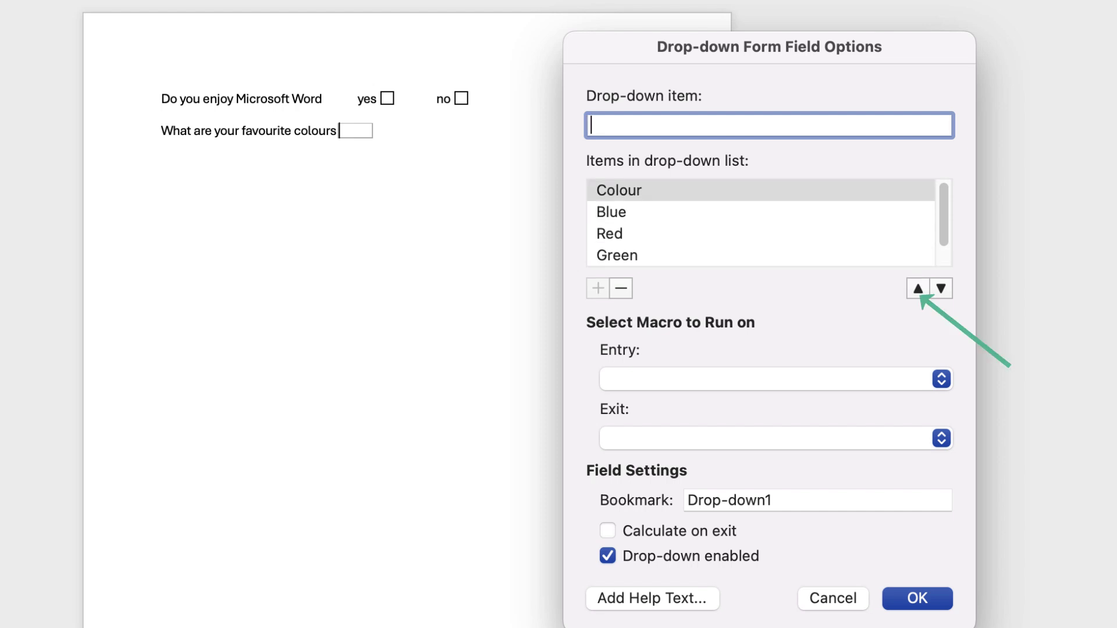
Set the drop-down field's bookmark to "Colour" and apply the field options
triple_click(817, 500)
key(BackSpace)
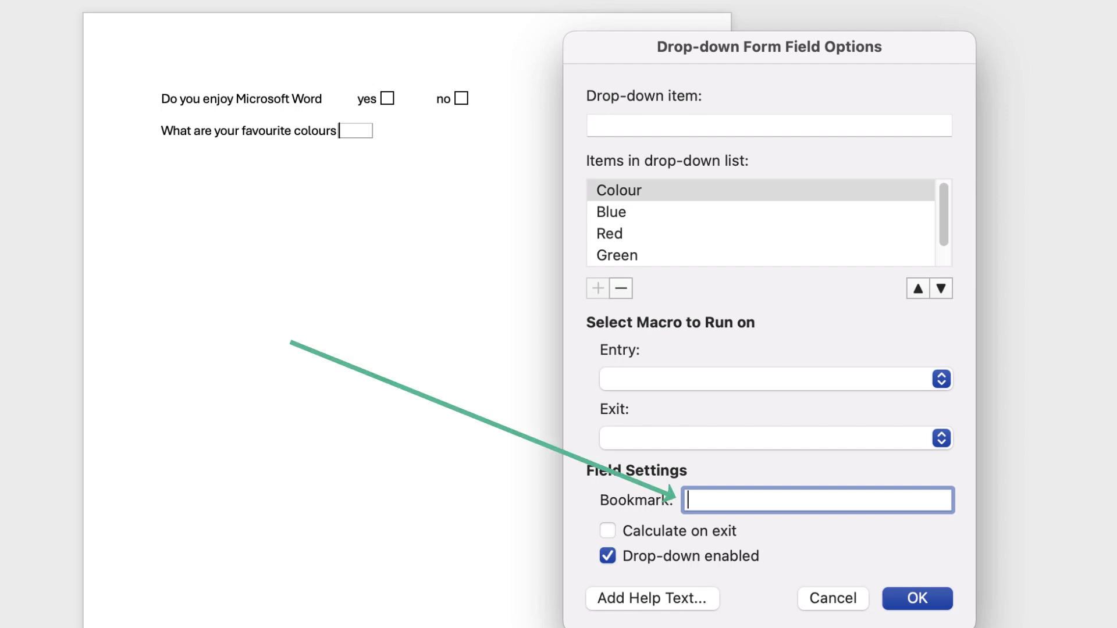
text(Colour)
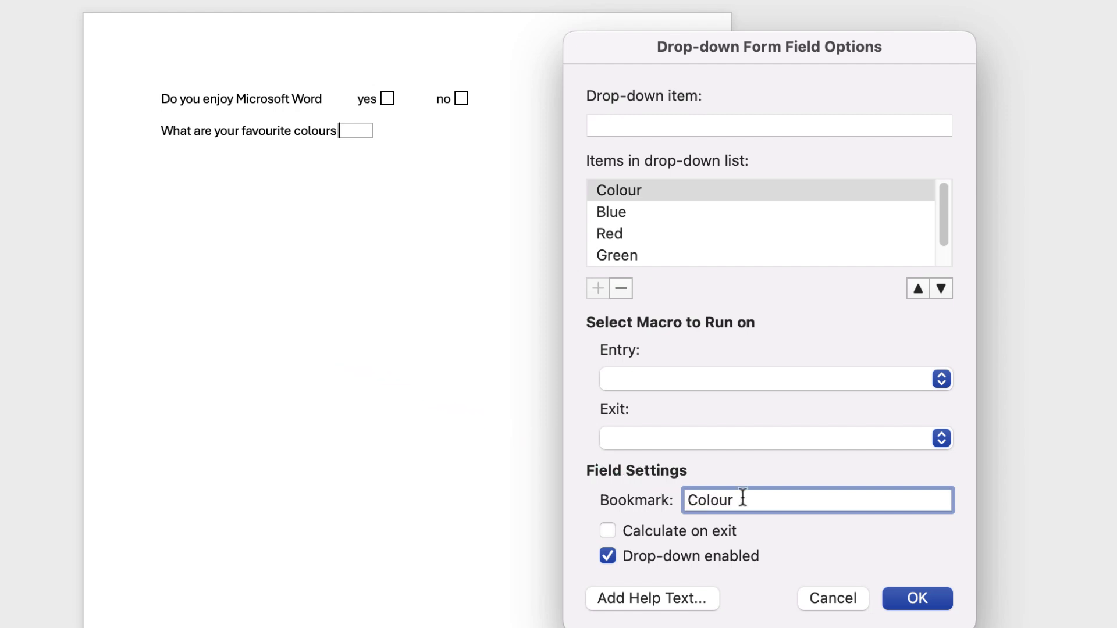
click(928, 597)
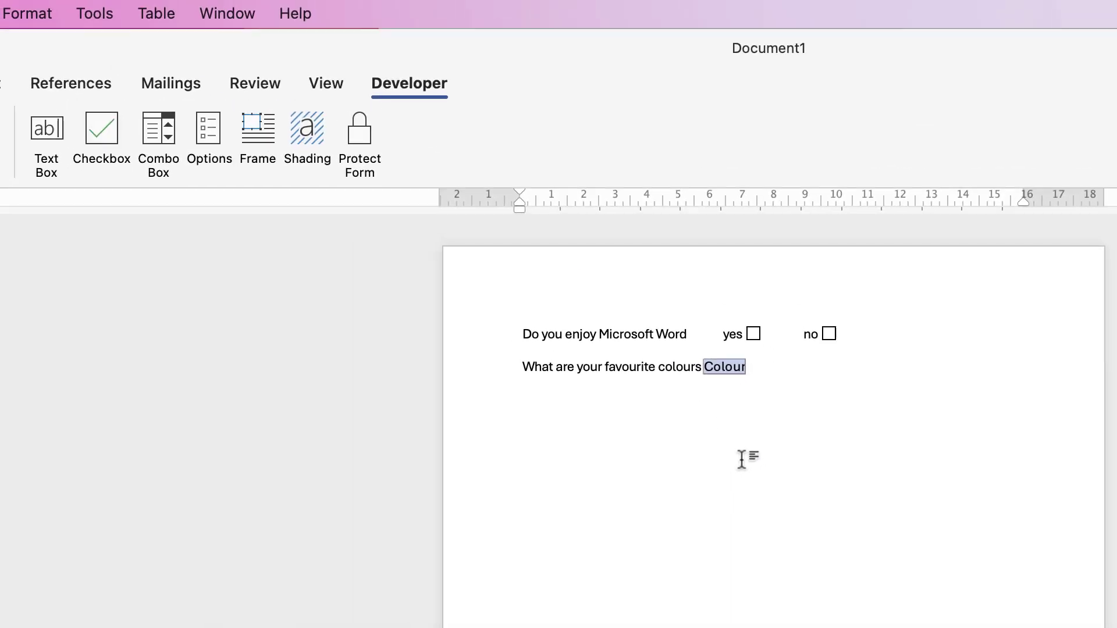
click(376, 221)
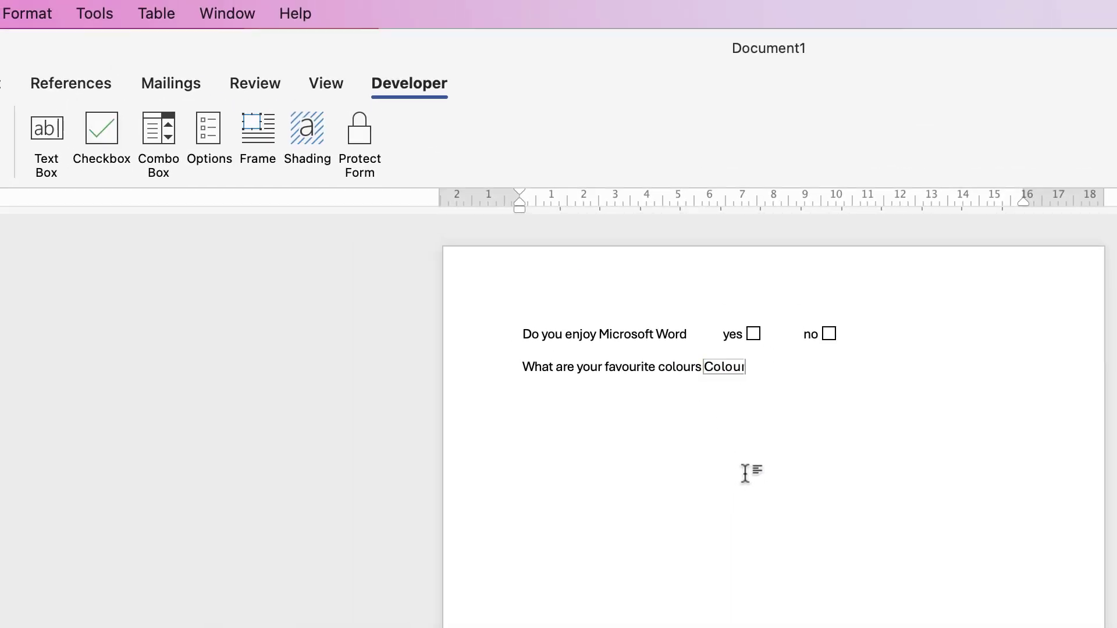
Try out the colour drop-down list with form protection on, and unprotect the form again
click(362, 135)
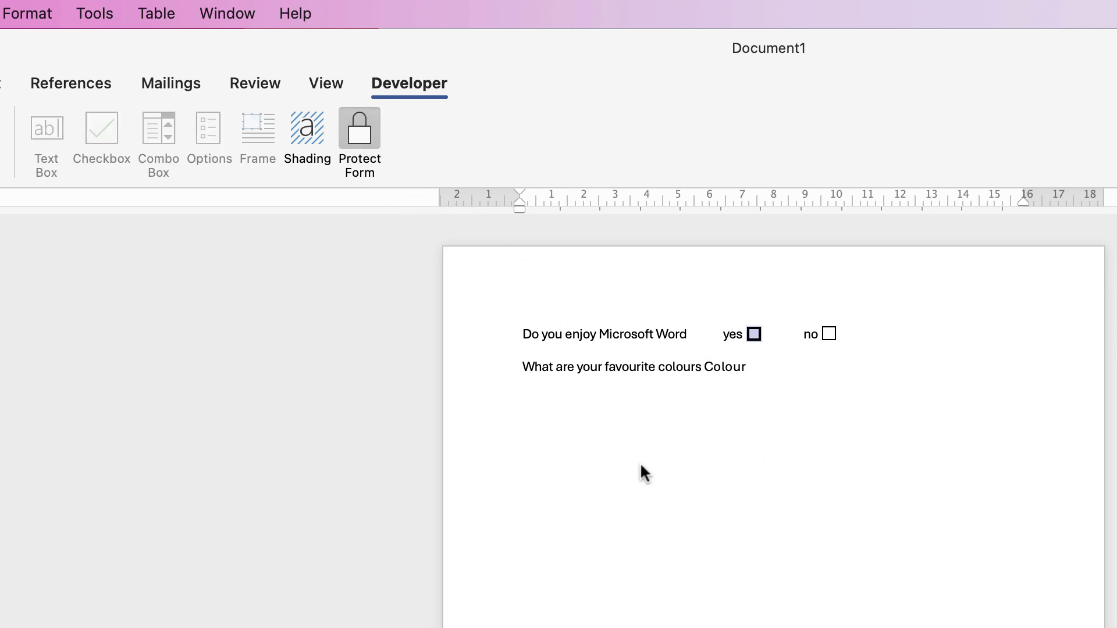
click(743, 366)
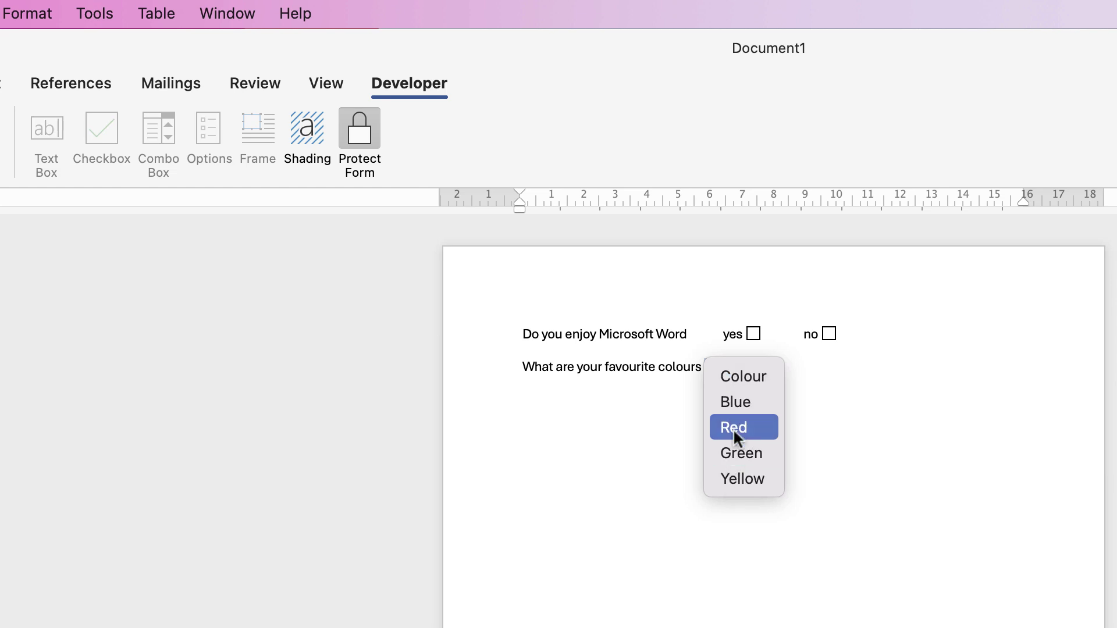
click(633, 436)
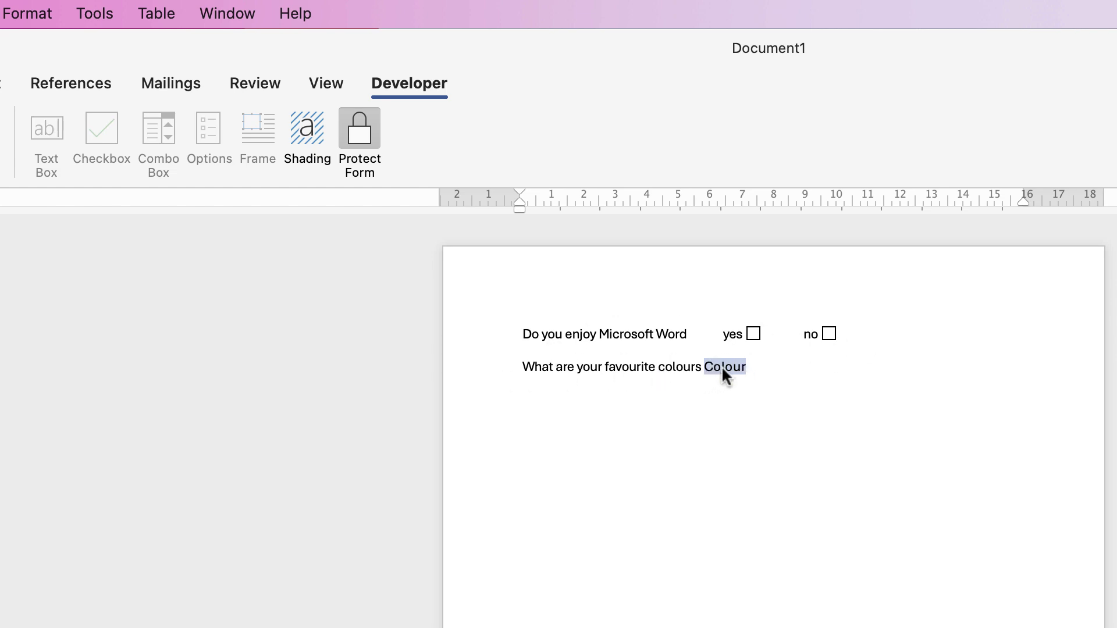
key(Tab)
click(364, 127)
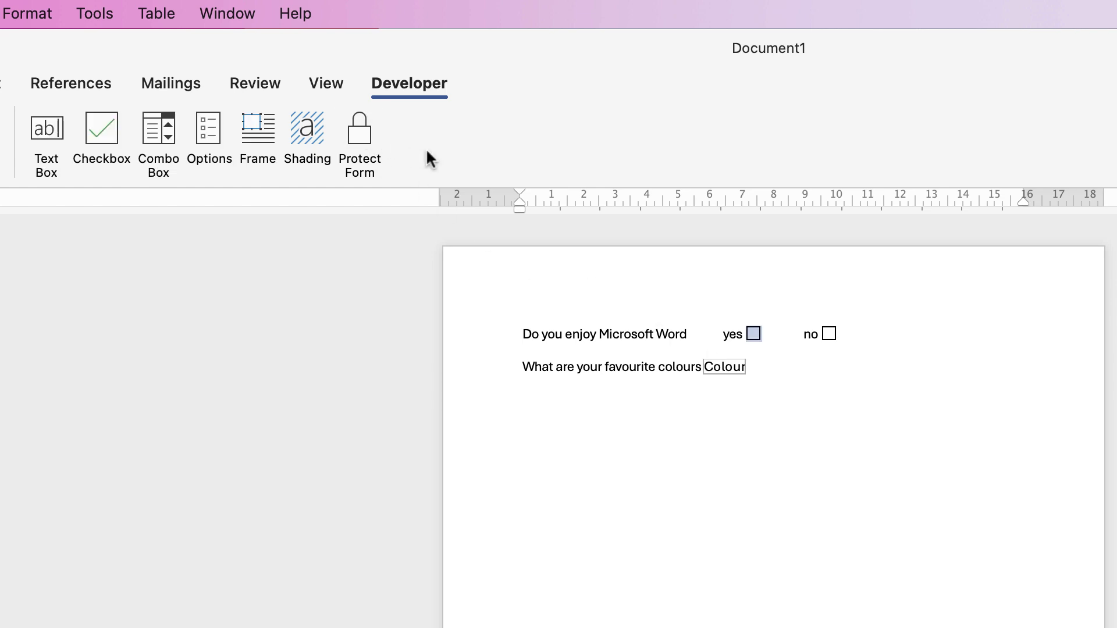
Add the question "What is your address" on a new line below the favourite colours question
click(774, 367)
key(Return)
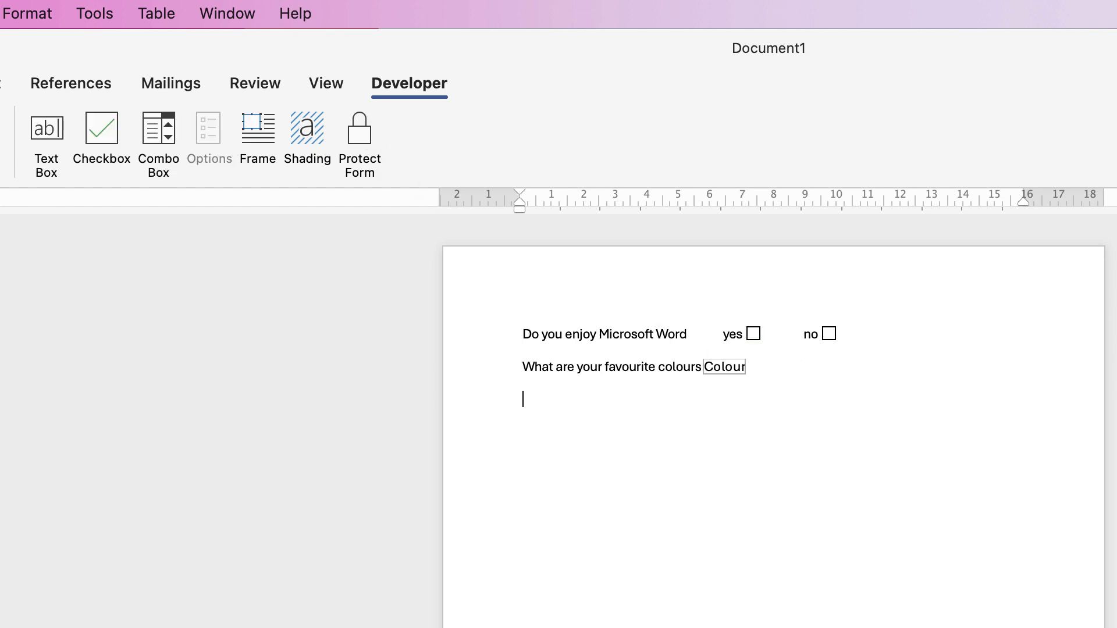
text(What is your address)
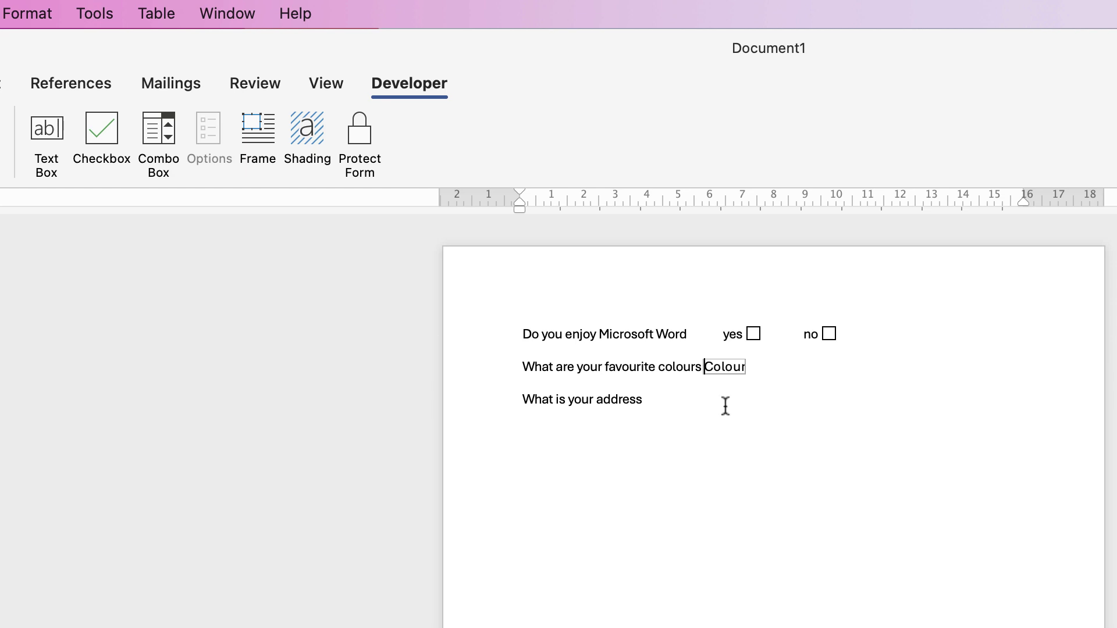
Insert a tab before the colour drop-down field and place the insertion point after the address question
click(704, 366)
key(Tab)
click(683, 399)
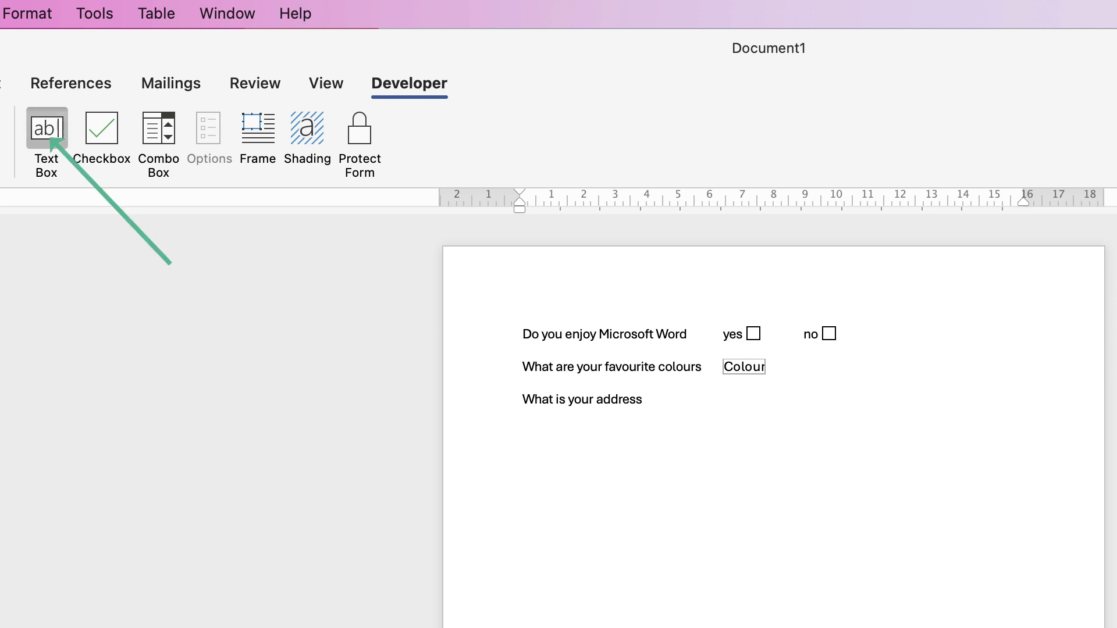
Insert a text form field after the address question and turn on form field shading
click(46, 128)
click(307, 128)
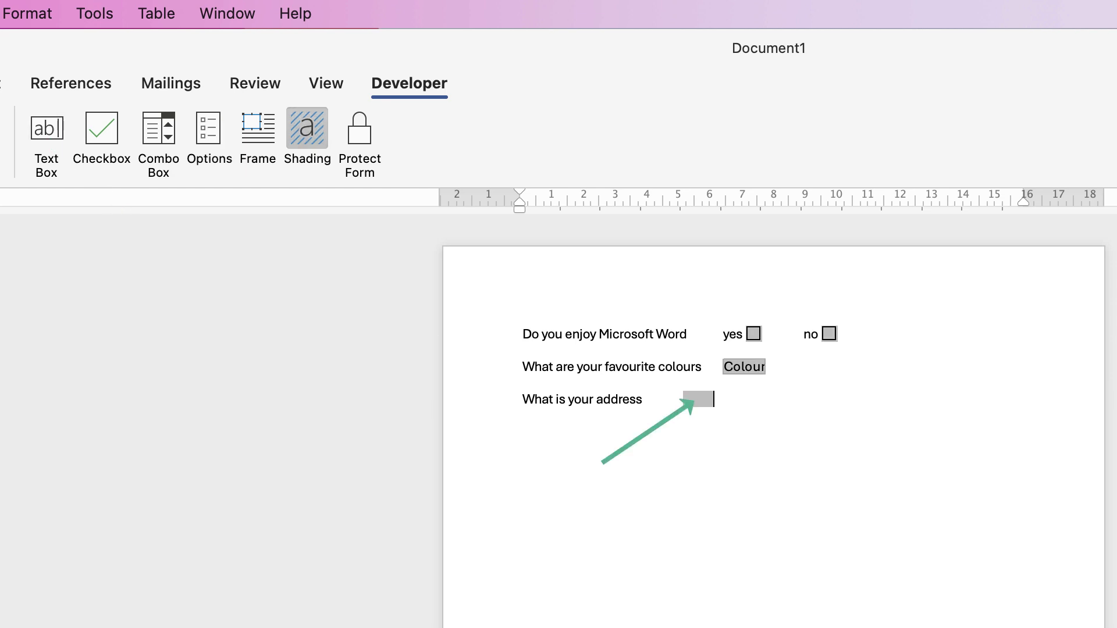
Limit the address text form field to a maximum length of 25 and apply the field options
double_click(698, 400)
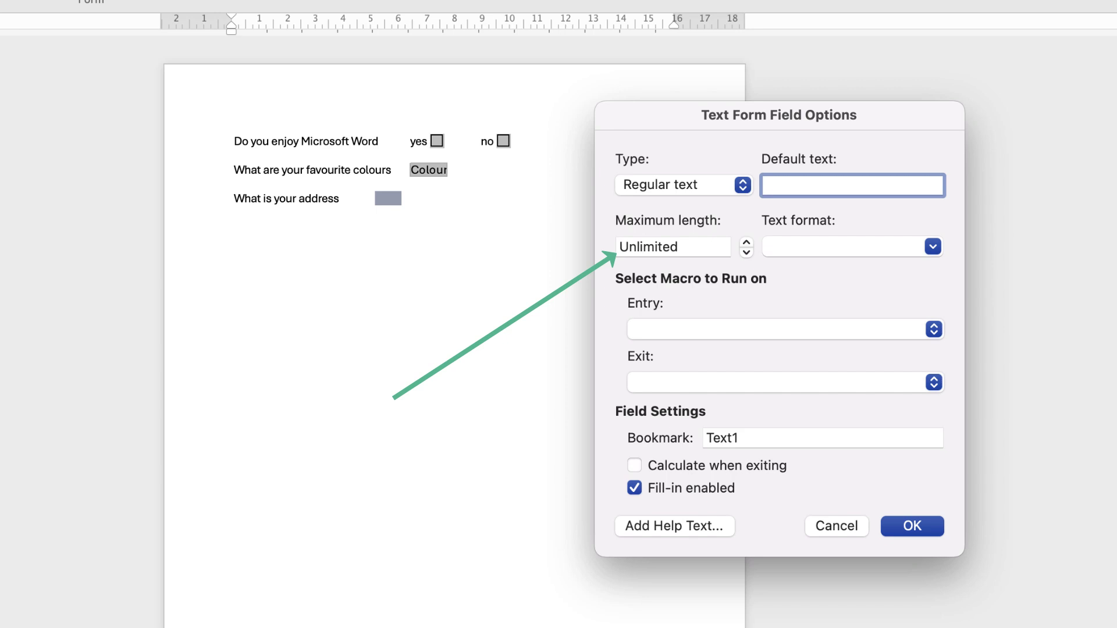
key(Tab)
text(1)
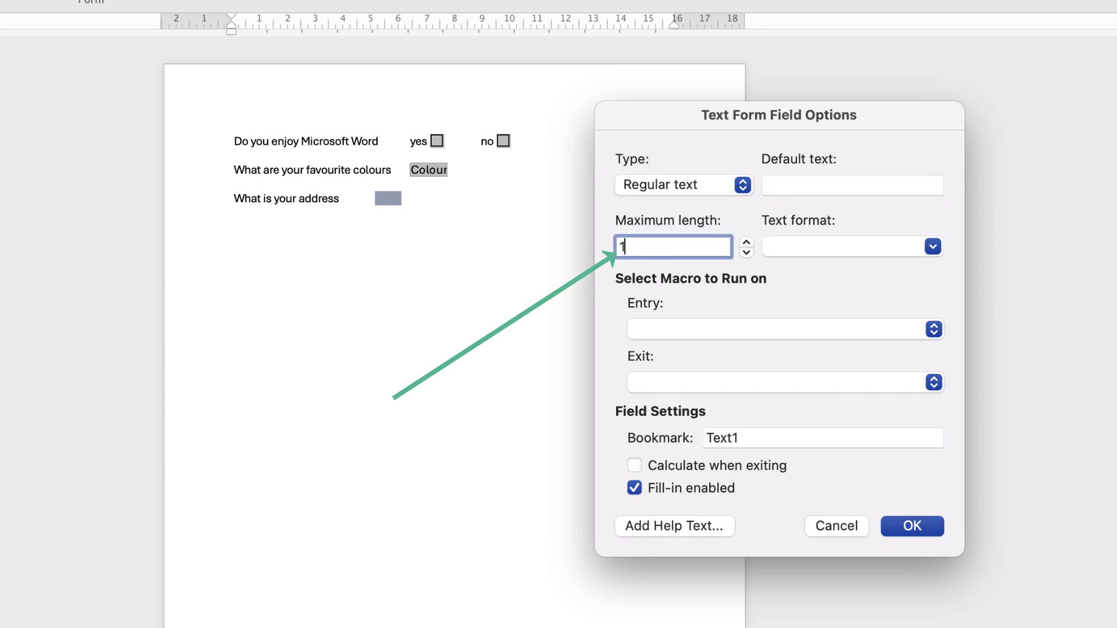
key(super+a)
text(25)
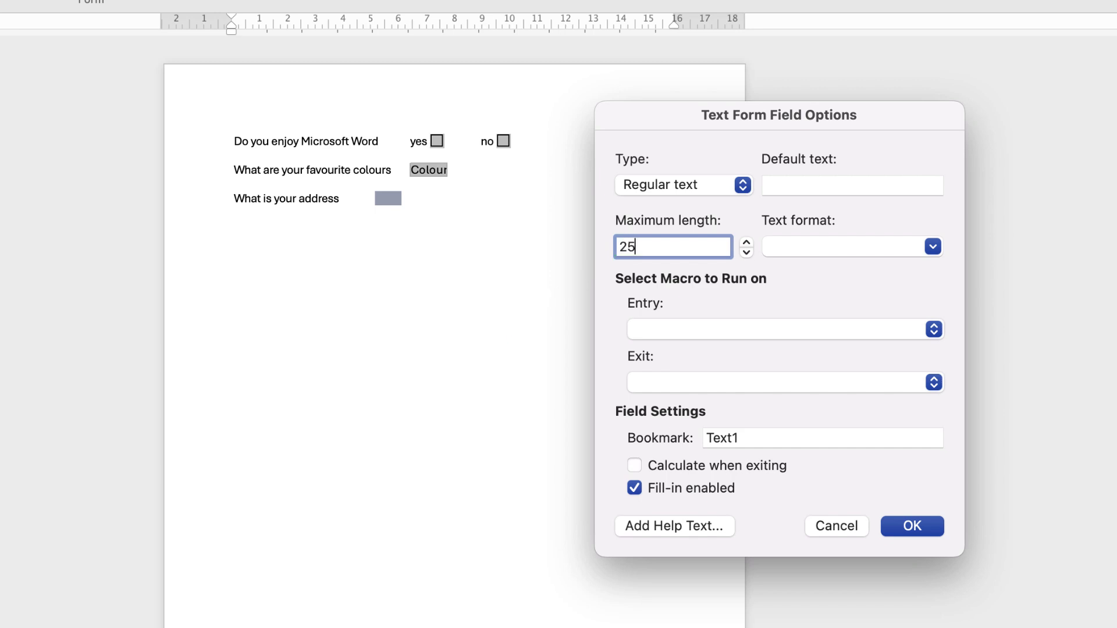
click(933, 246)
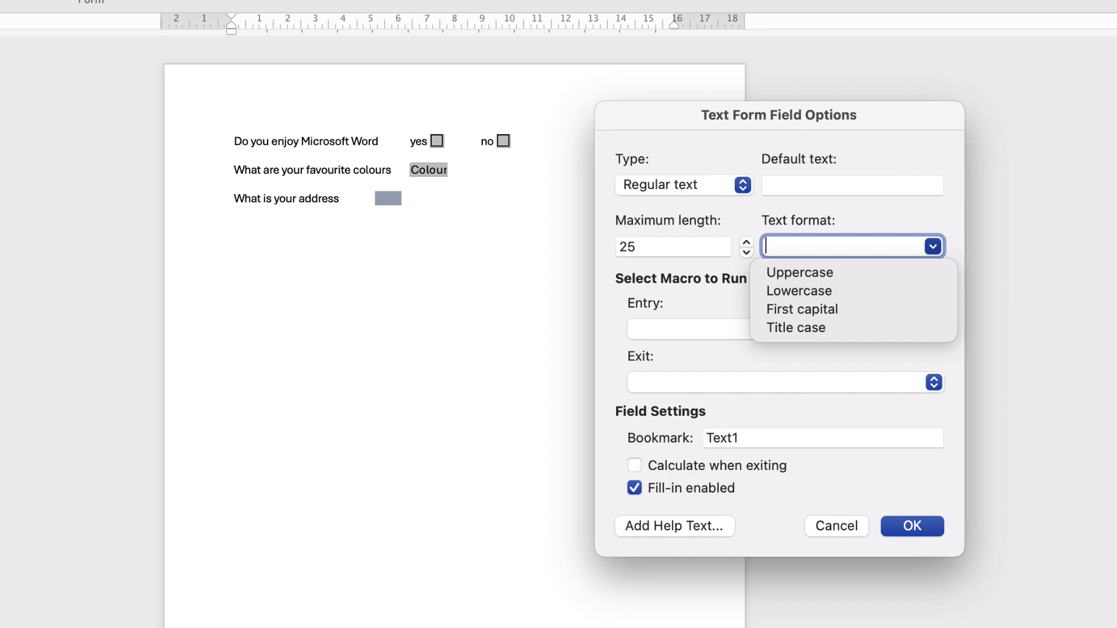
key(Escape)
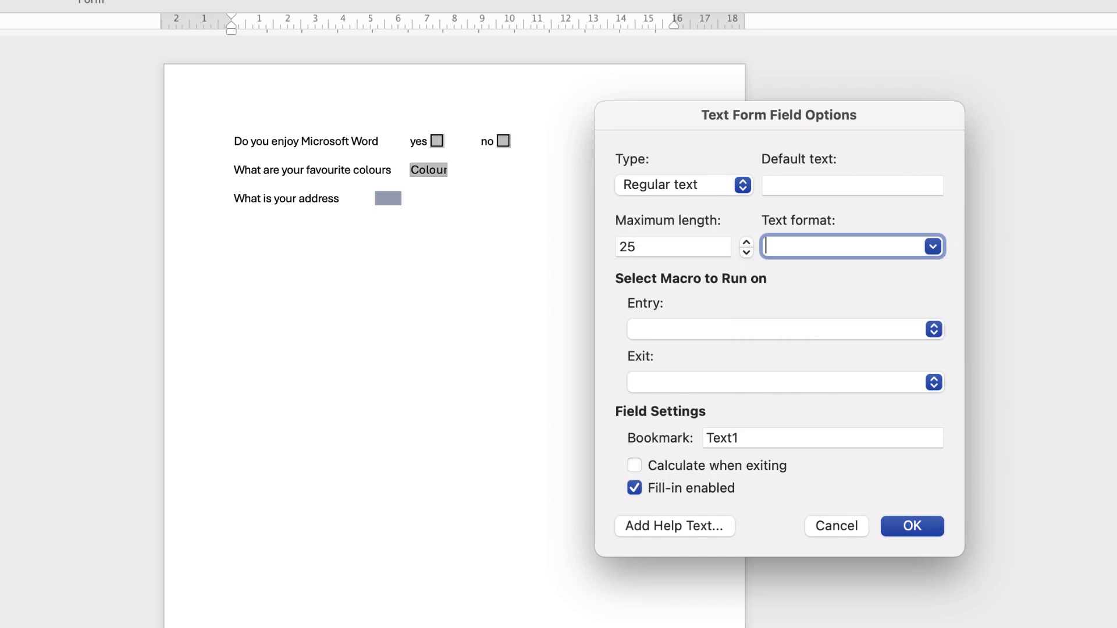
key(Return)
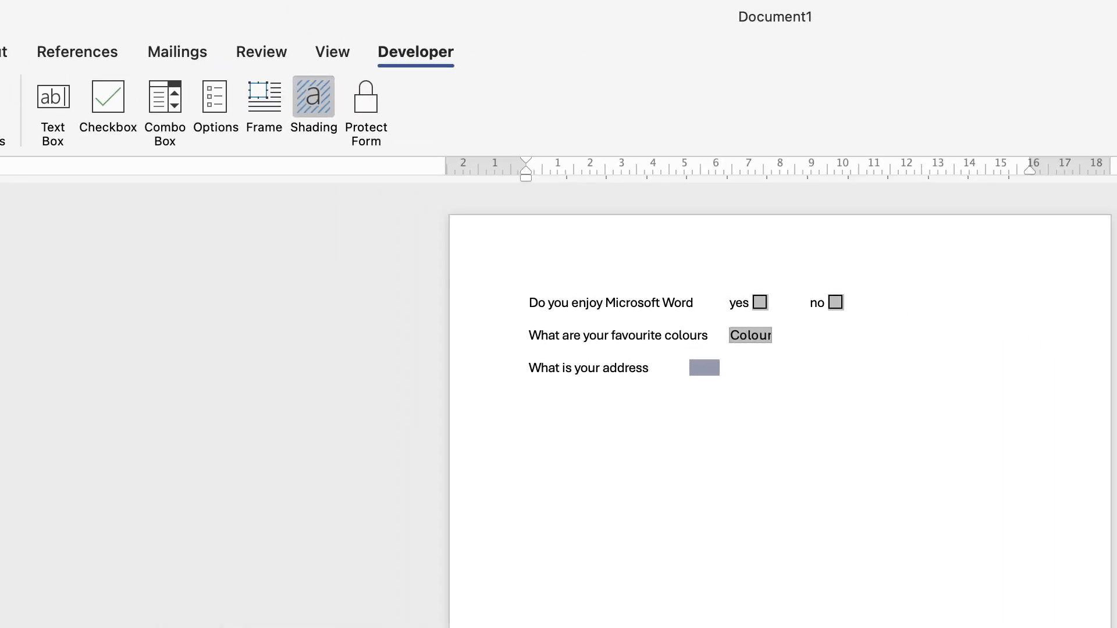
Try out the address field with form protection on by entering "type the text for my addr", and unprotect the form again
click(731, 367)
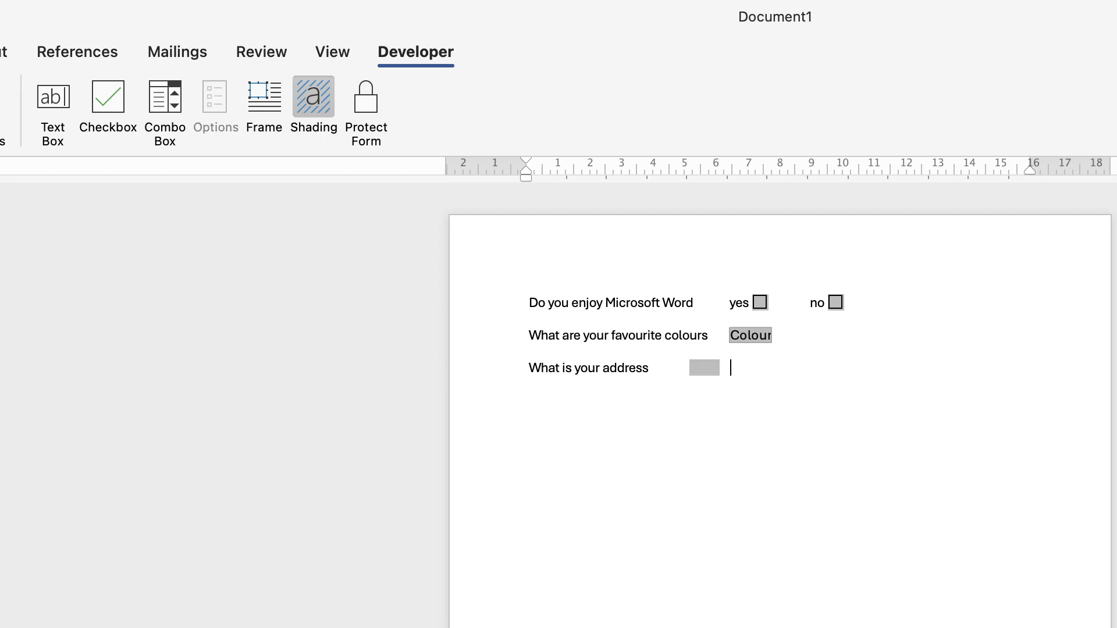
click(704, 368)
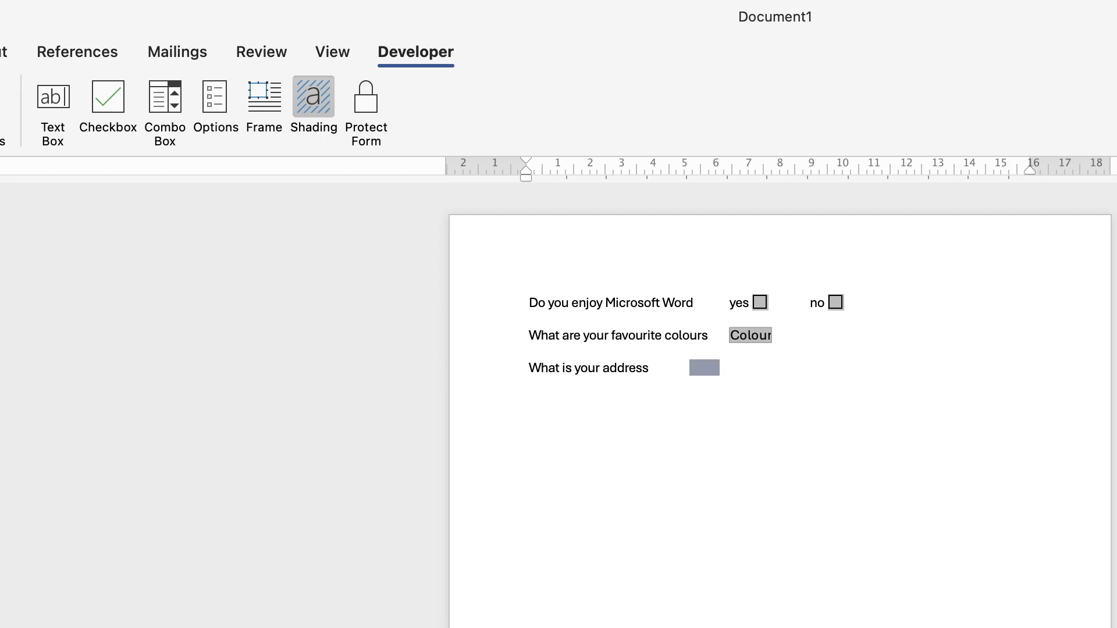
click(366, 97)
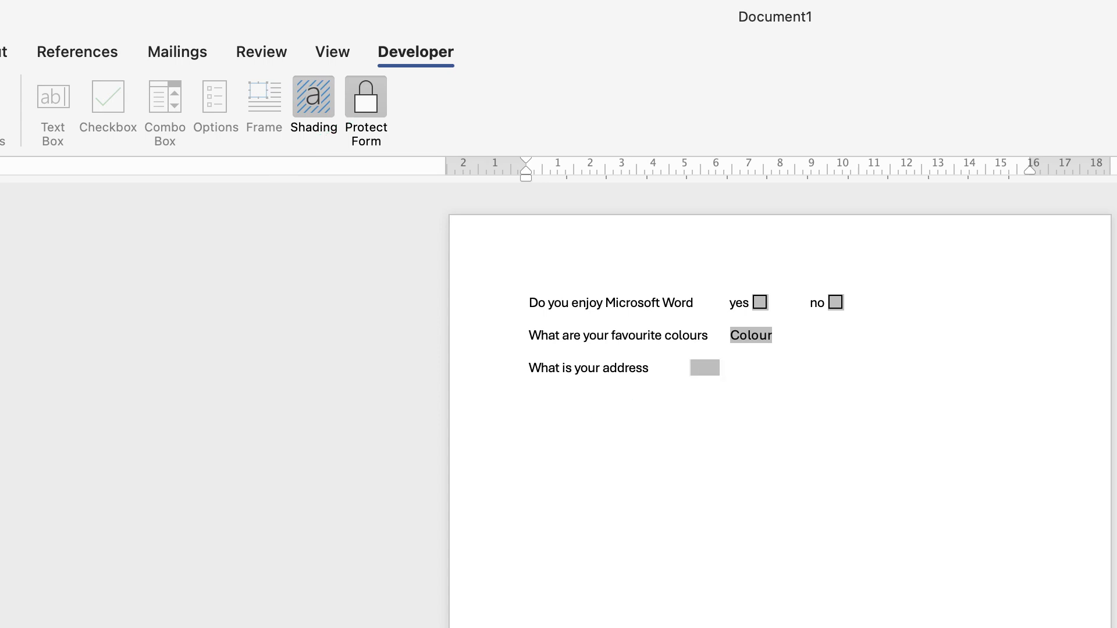
text(type the text)
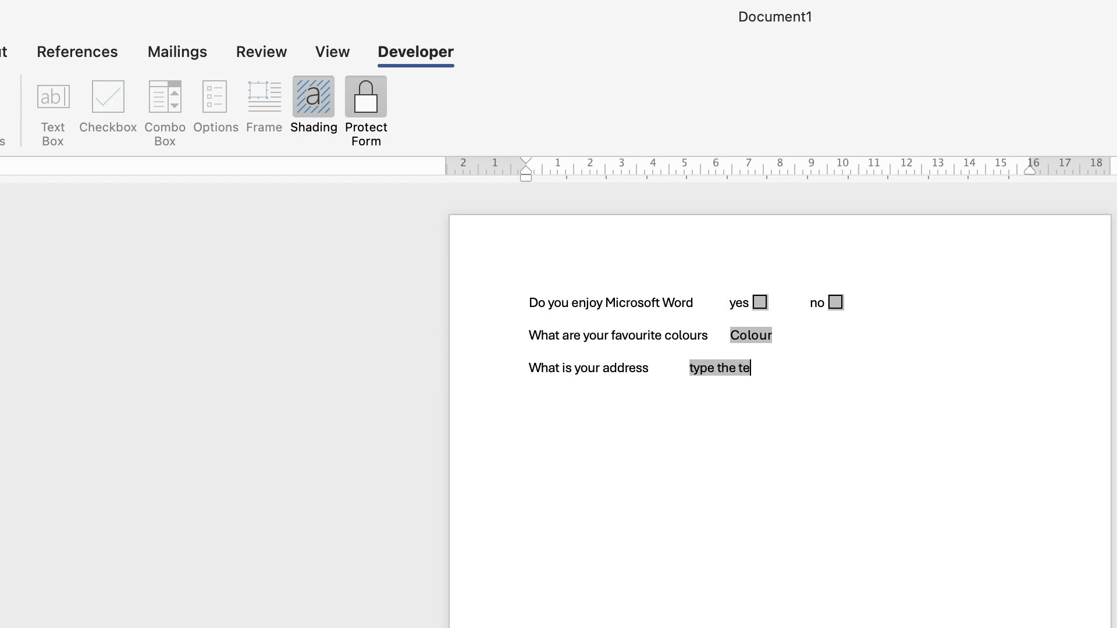
text( l)
text(or my addr)
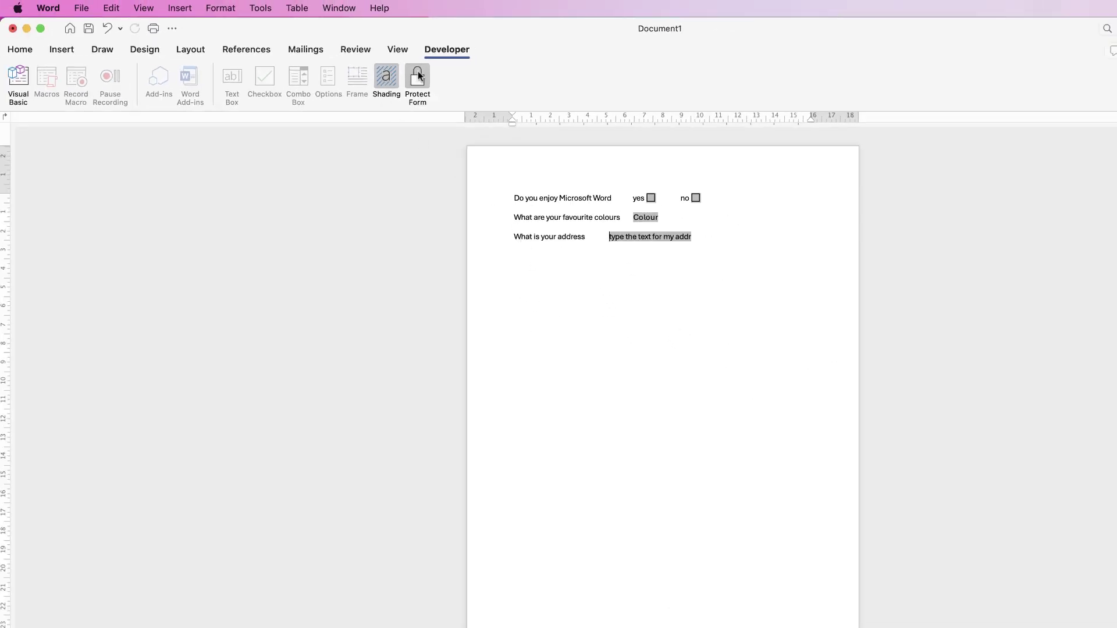
click(417, 81)
Insert a table with two columns and five rows on a new line below the address question
key(Return)
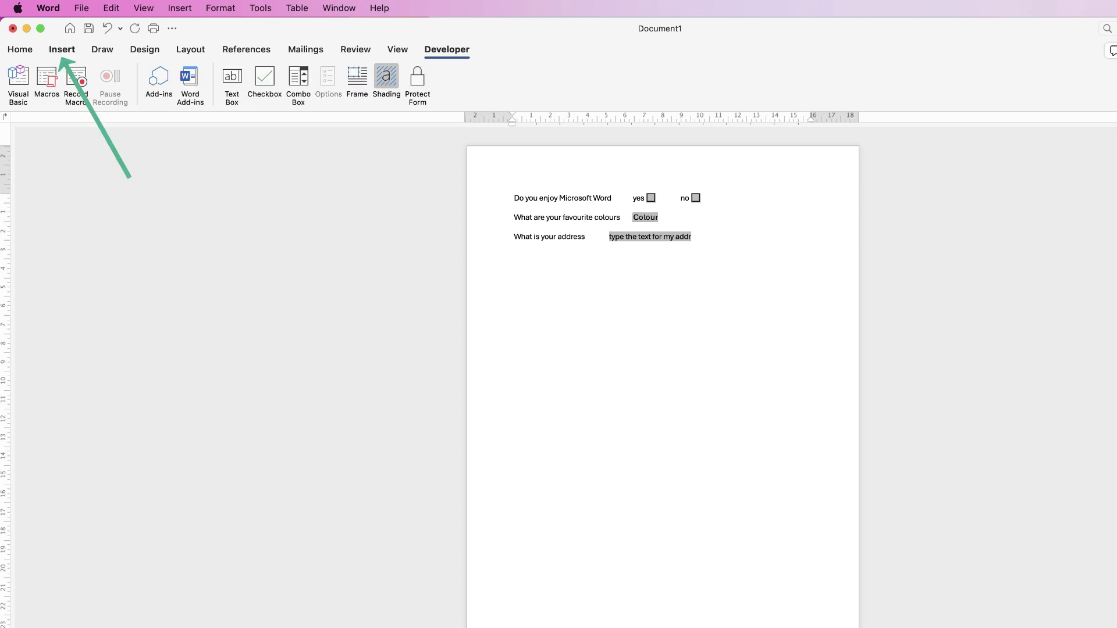
click(62, 49)
click(122, 76)
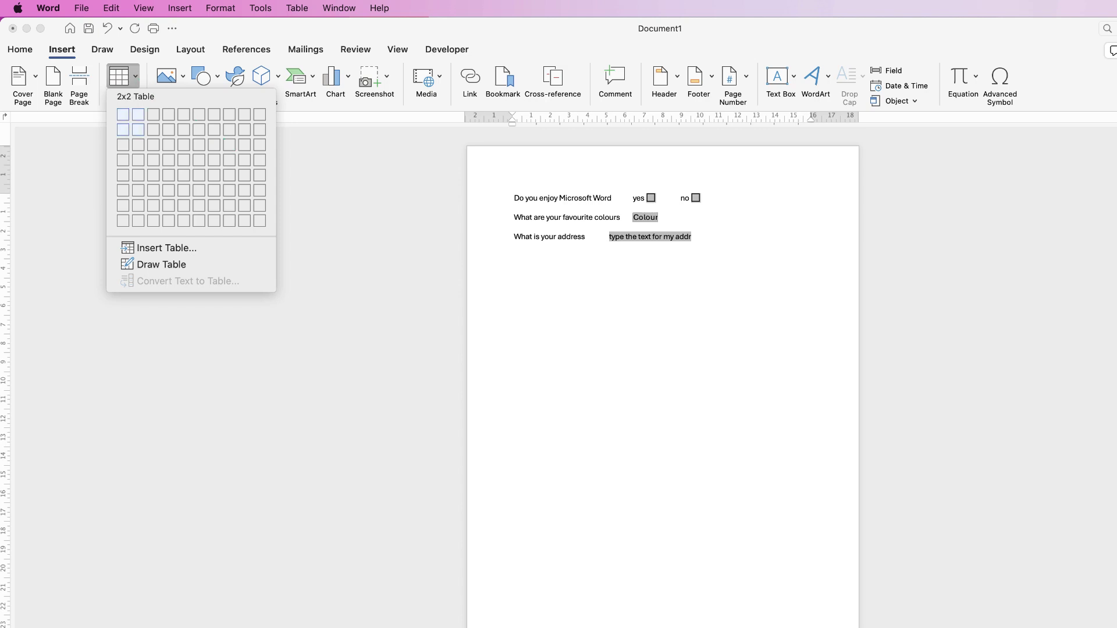
click(138, 175)
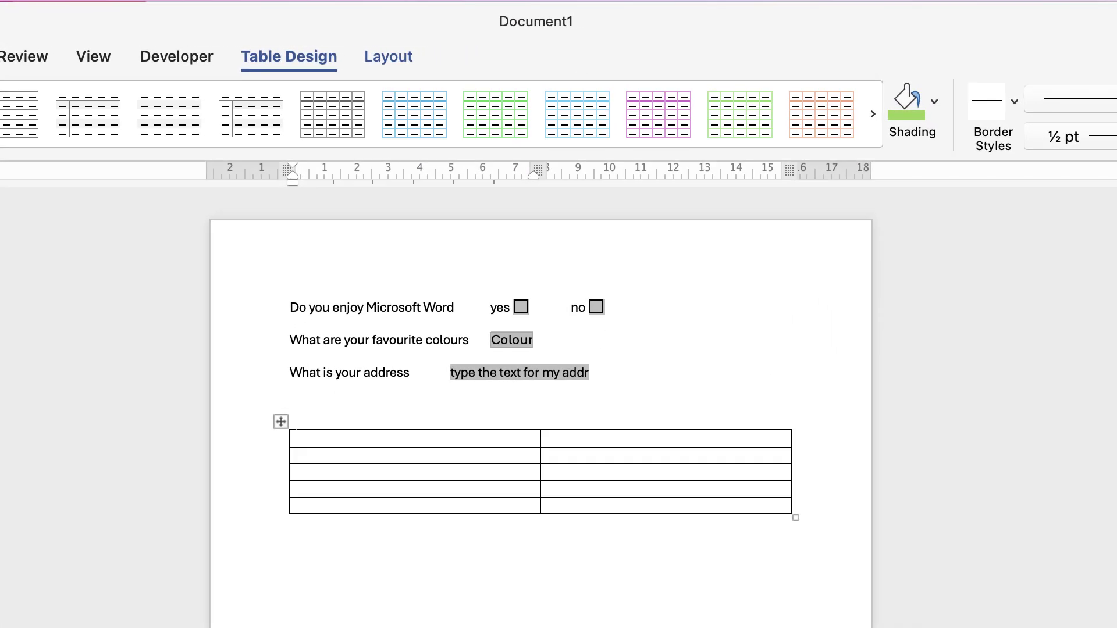
Set the row height of the whole table to 1 cm and align its cells centre left
click(281, 422)
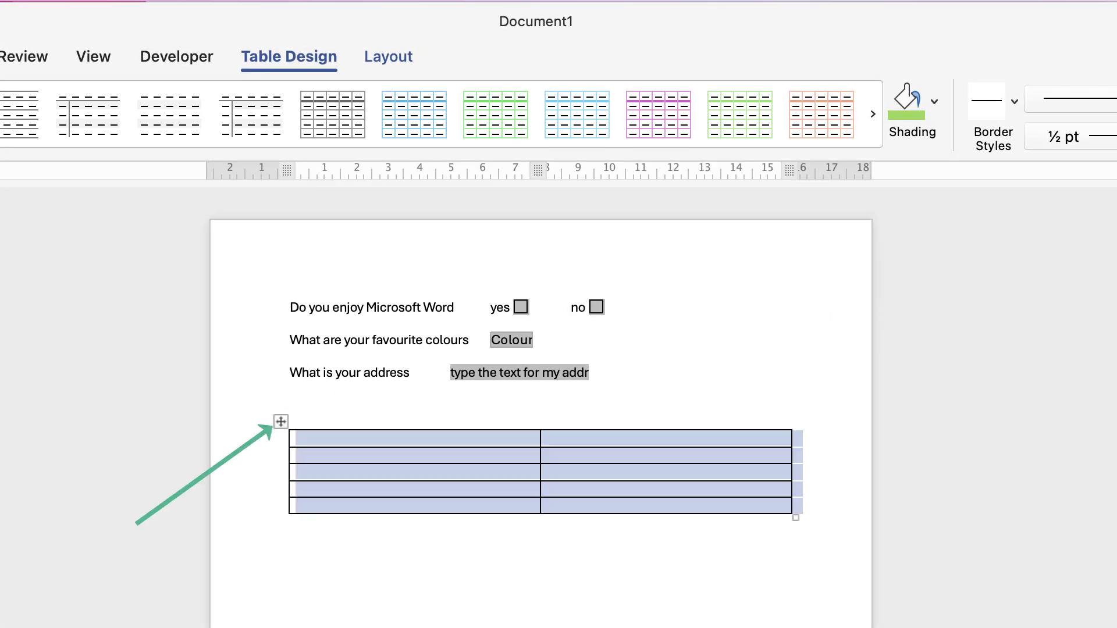
click(389, 56)
drag(396, 99, 346, 100)
text(1)
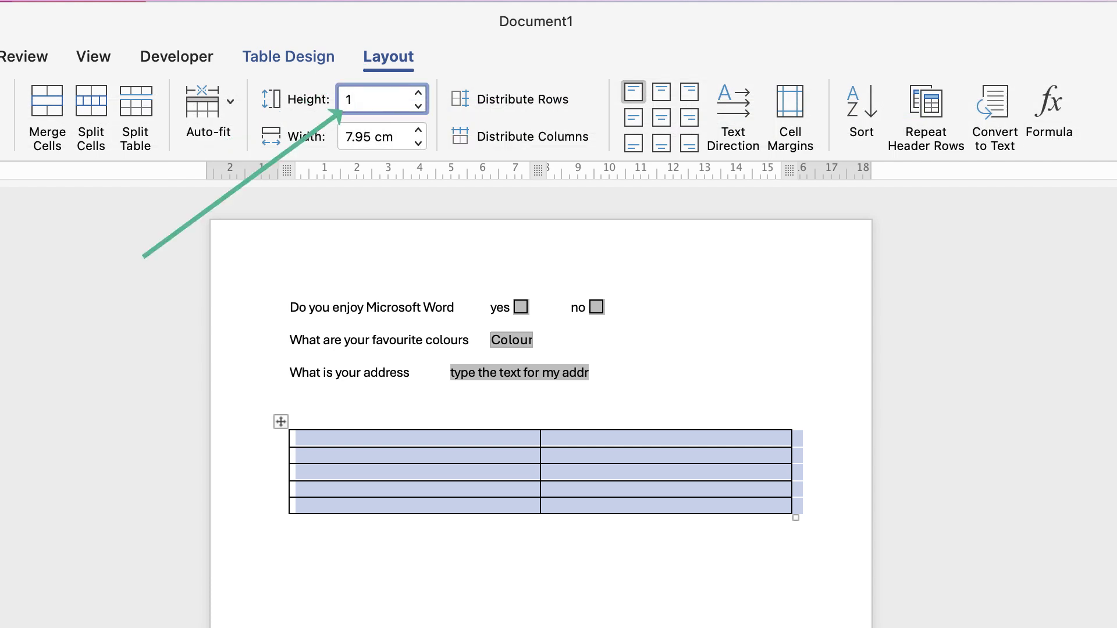
key(Return)
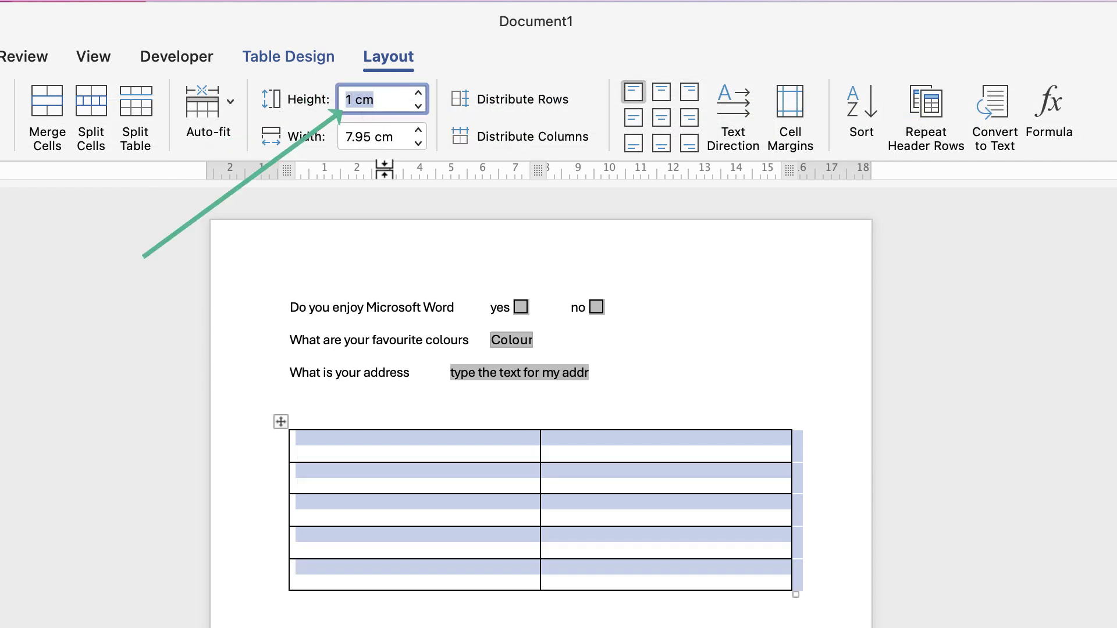
click(633, 115)
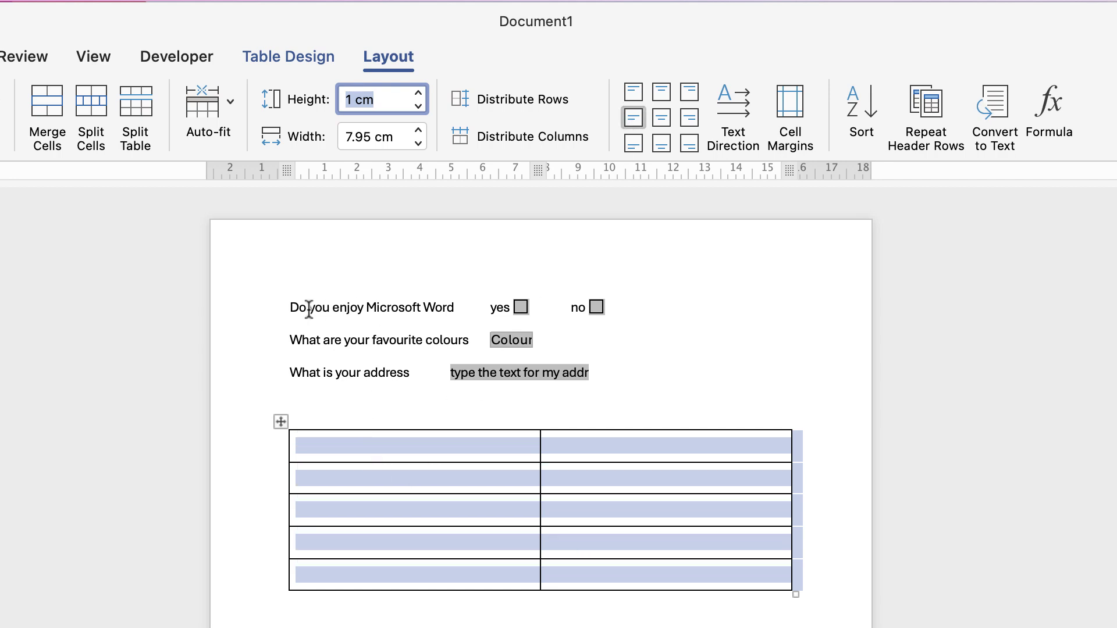
Copy the question "Do you enjoy Microsoft Word" into the first cell of the table's first row
drag(285, 307, 438, 309)
key(super+c)
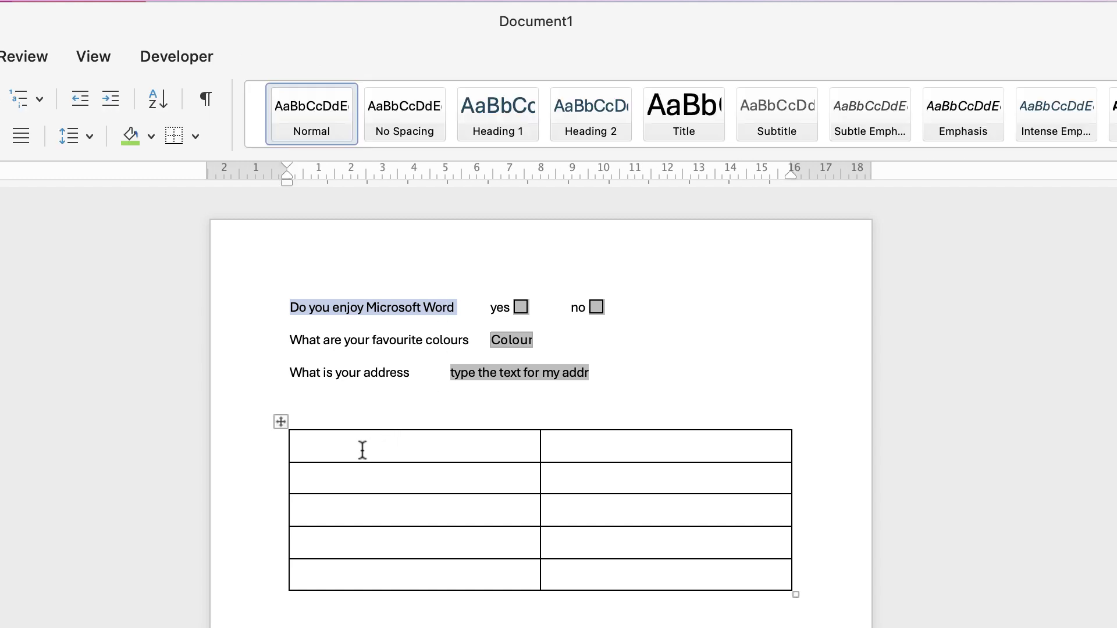
click(362, 451)
key(super+v)
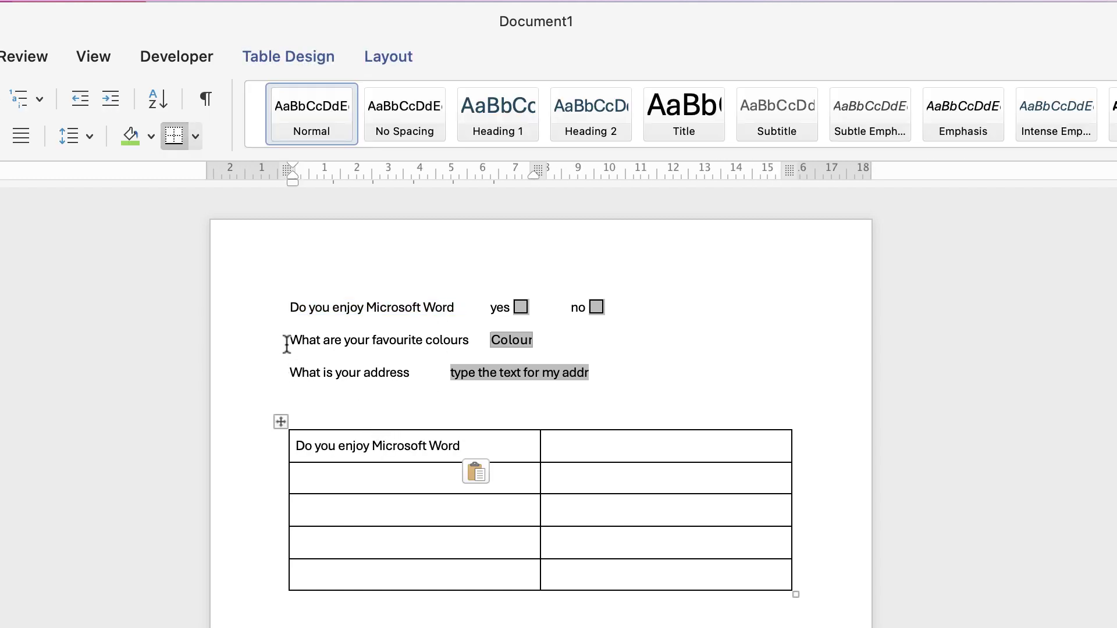
Try to copy the favourite colours question into the first cell of the table's second row
drag(286, 342, 470, 343)
key(super+v)
click(384, 478)
Copy the question "What is your address" into the first cell of the table's third row
key(super+v)
drag(287, 373, 394, 369)
key(super+c)
click(351, 502)
key(super+v)
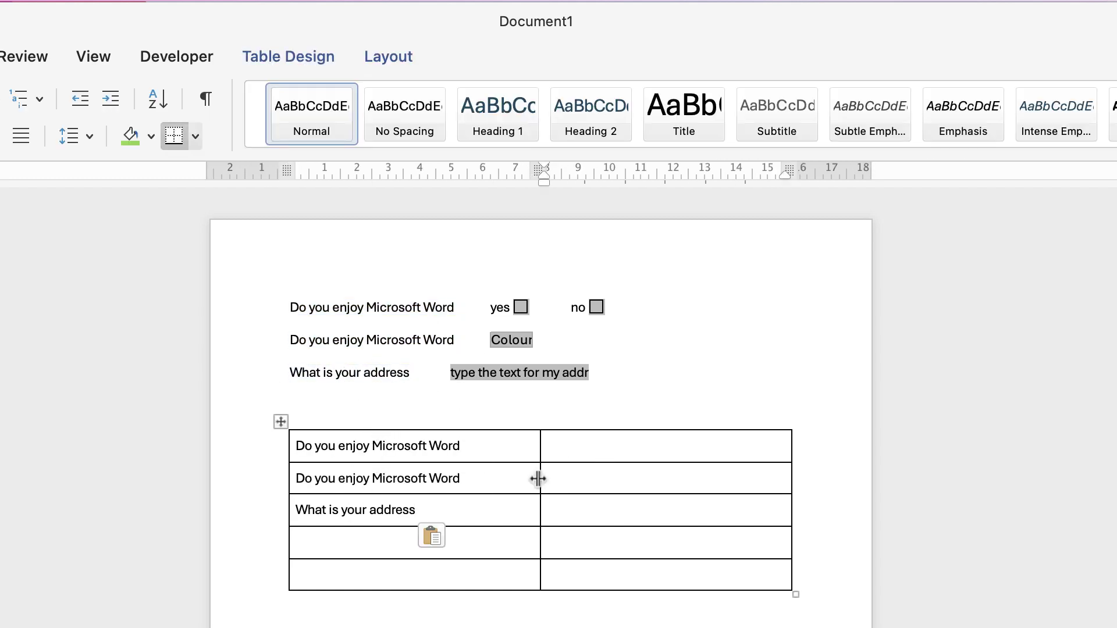
Narrow the table's first column so that the second column is about 9.75 cm wide
drag(543, 486, 524, 488)
drag(538, 445, 483, 450)
Split the second cell of the table's first row into 2 columns and 1 row
click(536, 449)
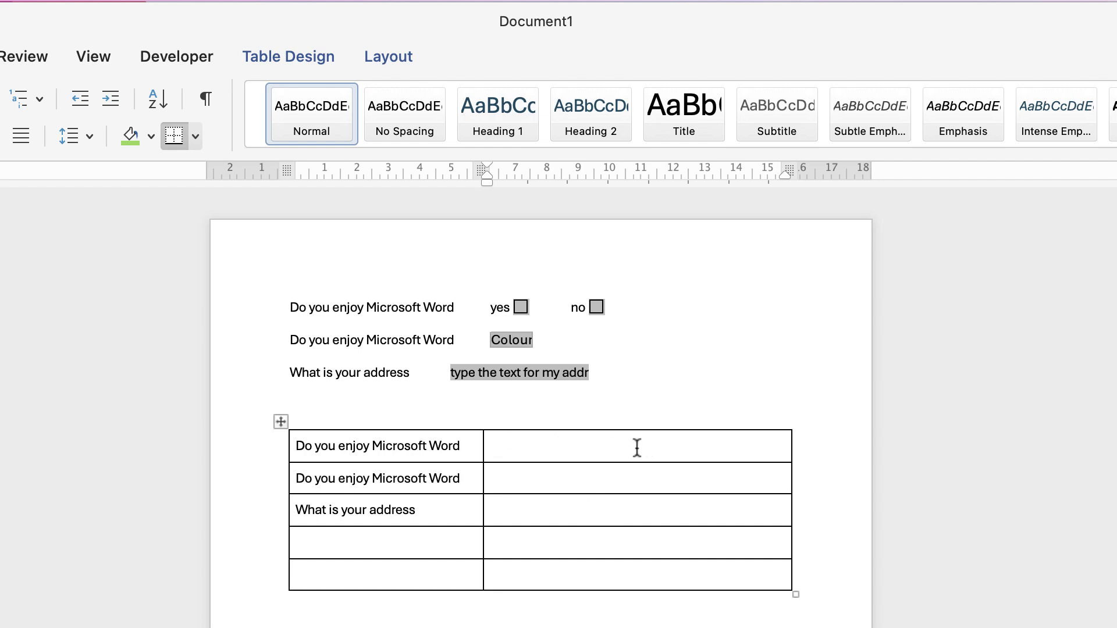
click(379, 58)
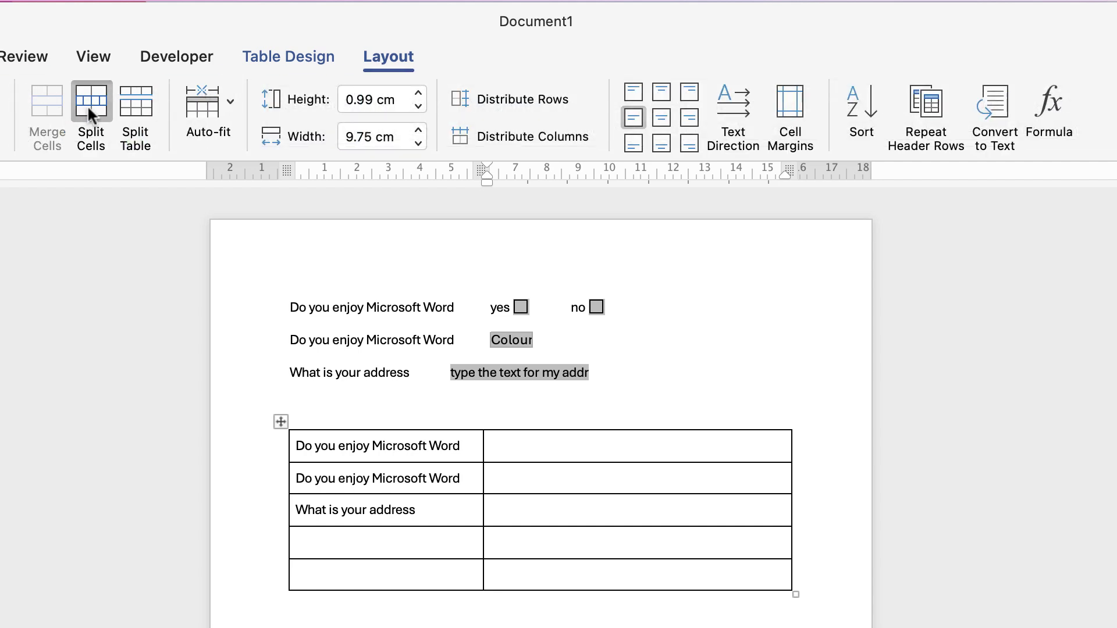
click(88, 106)
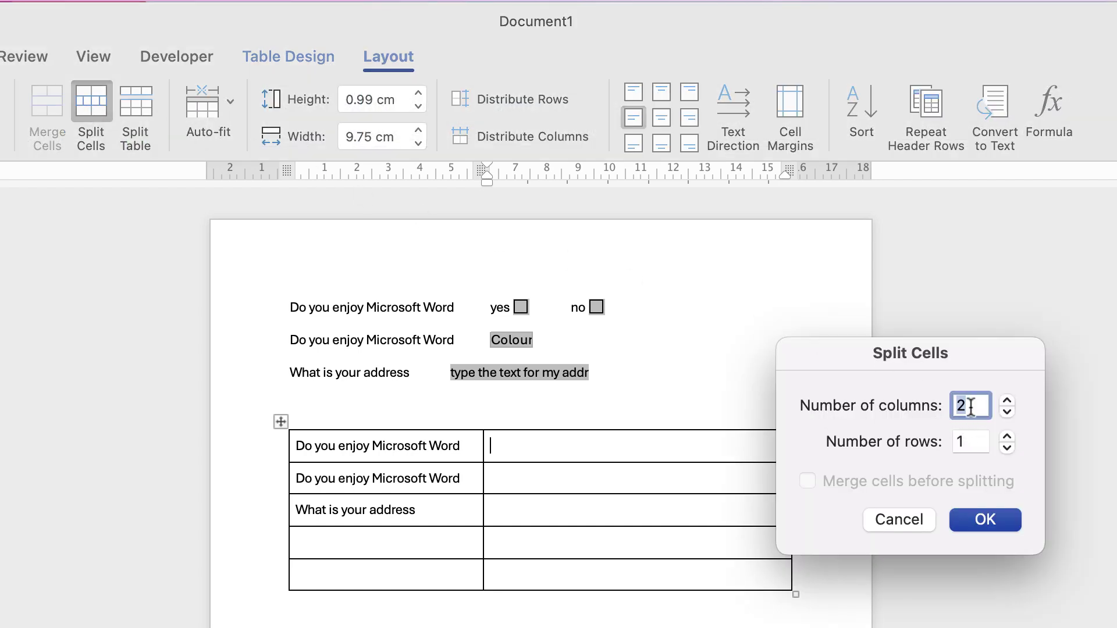
click(975, 520)
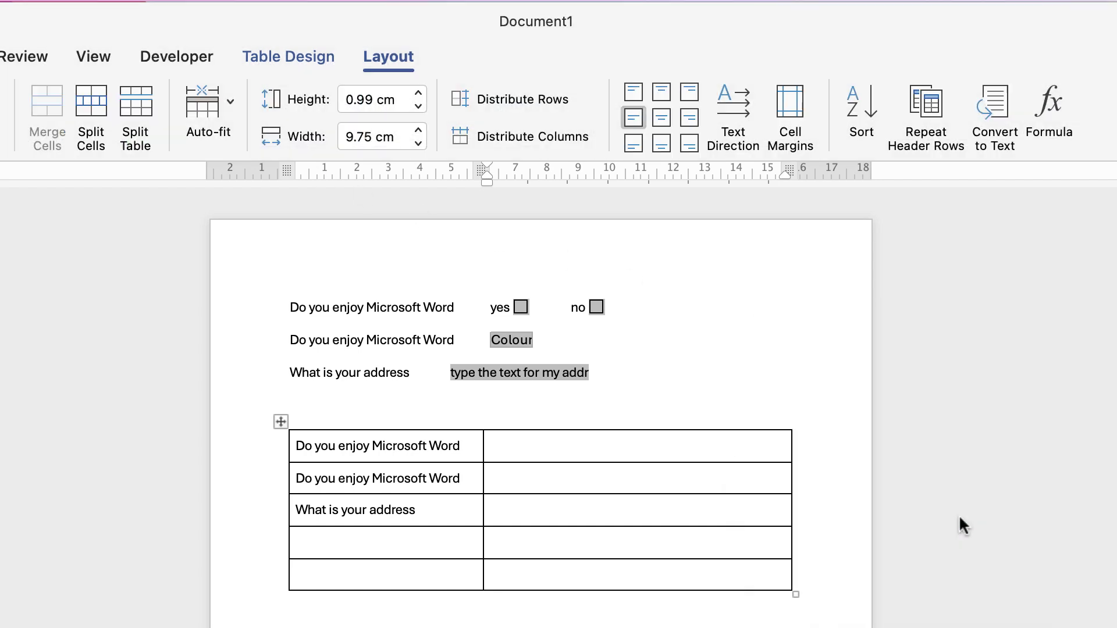
Enter YES and NO in the two split cells of the first row, each followed by a checkbox form field
click(563, 447)
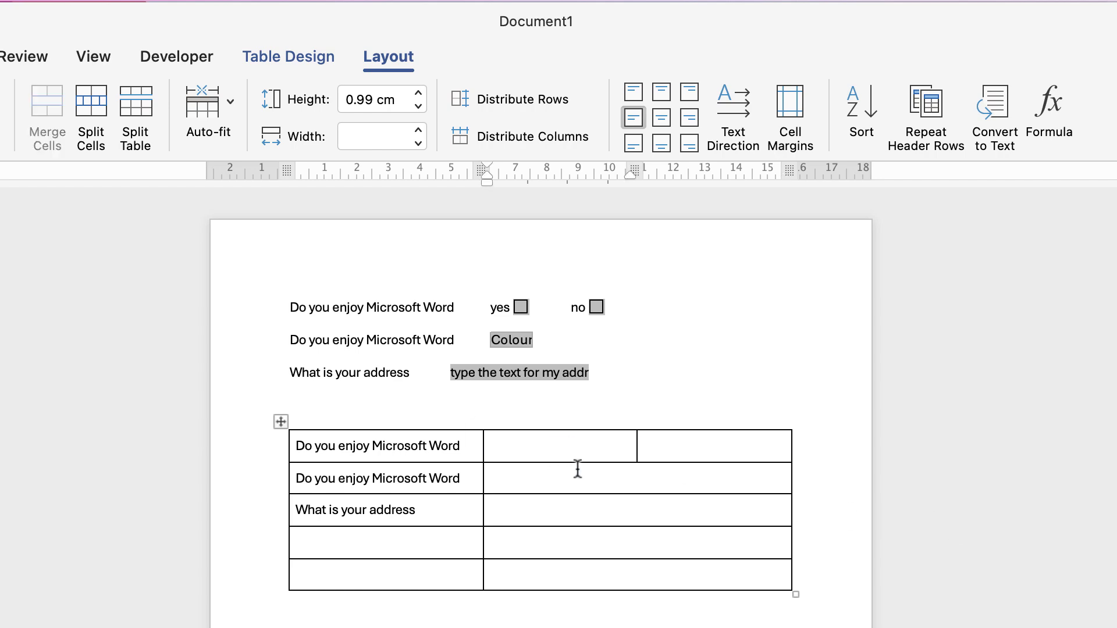
text(YES)
click(203, 56)
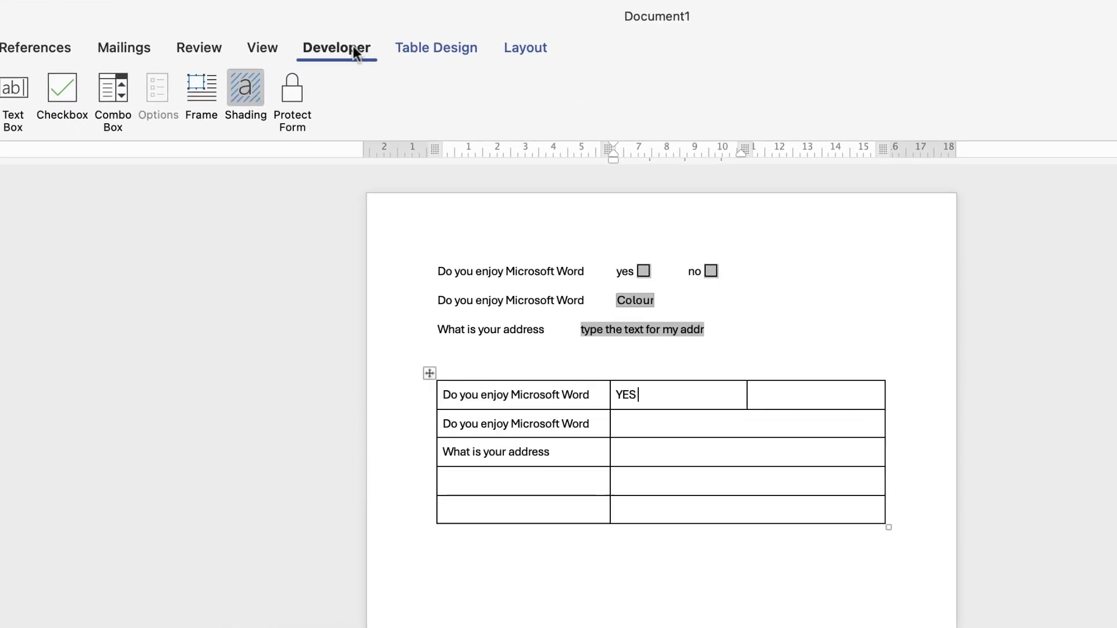
click(92, 92)
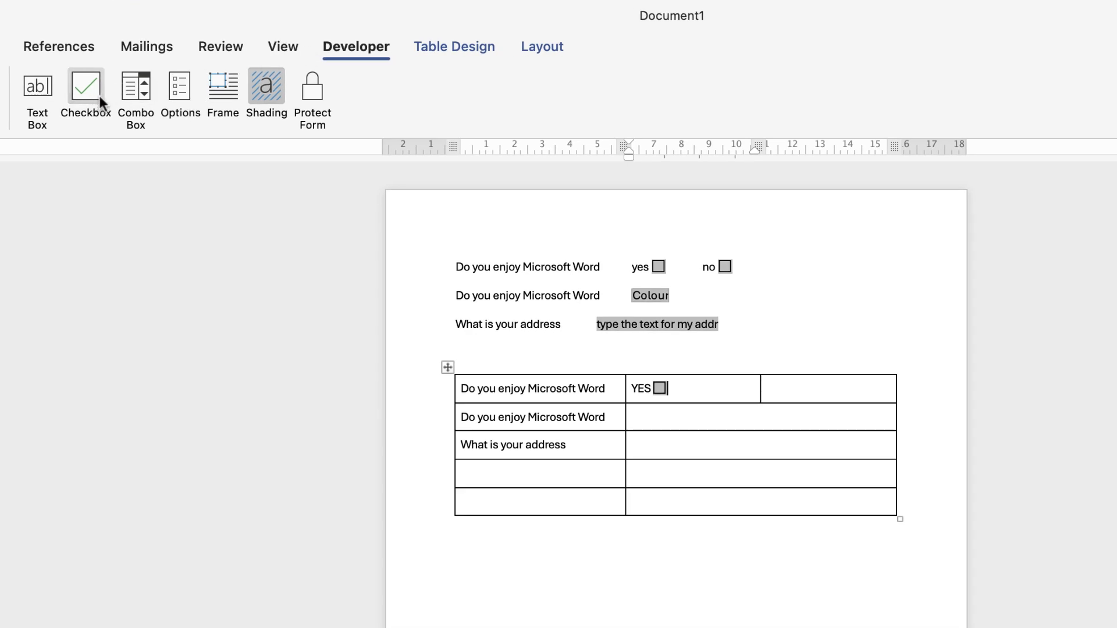
click(787, 392)
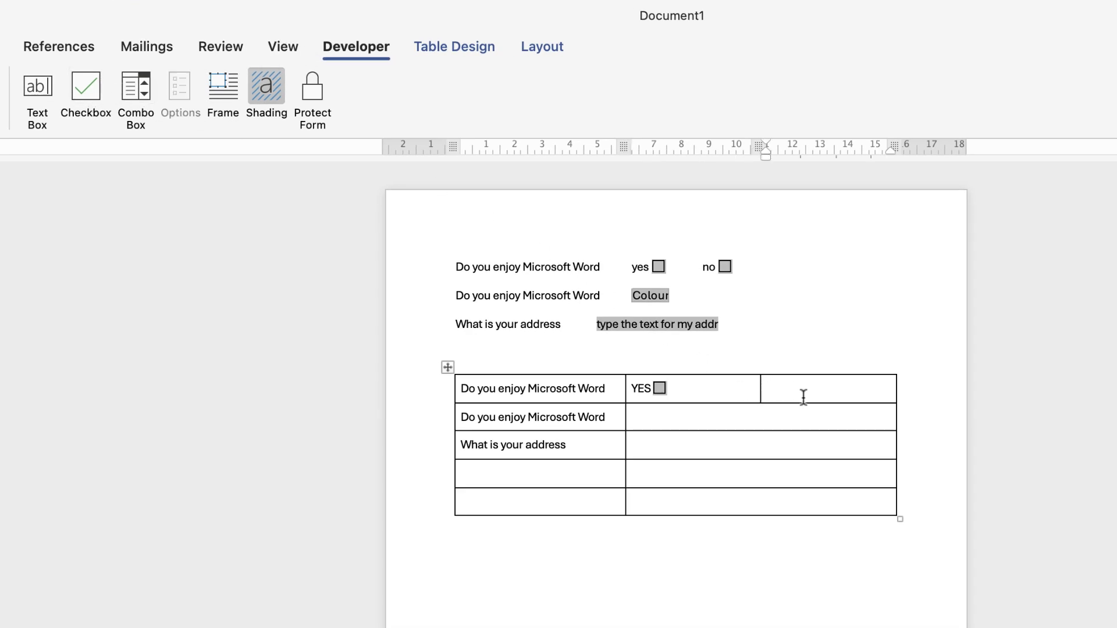
text(NO)
click(88, 96)
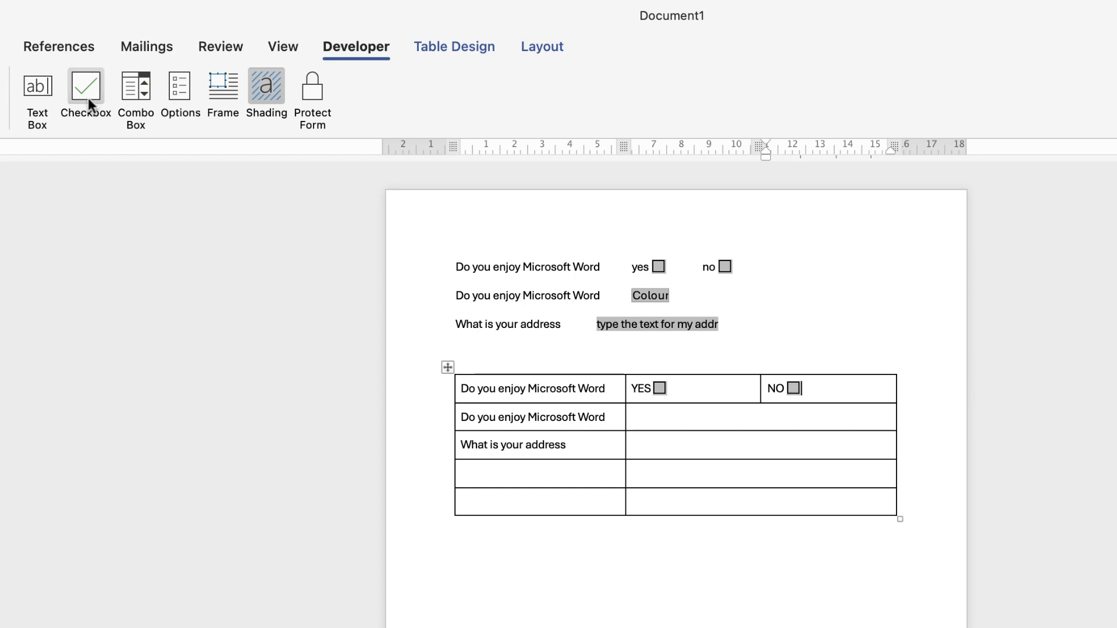
Copy the Colour drop-down field into the second column of the table's second row
click(695, 419)
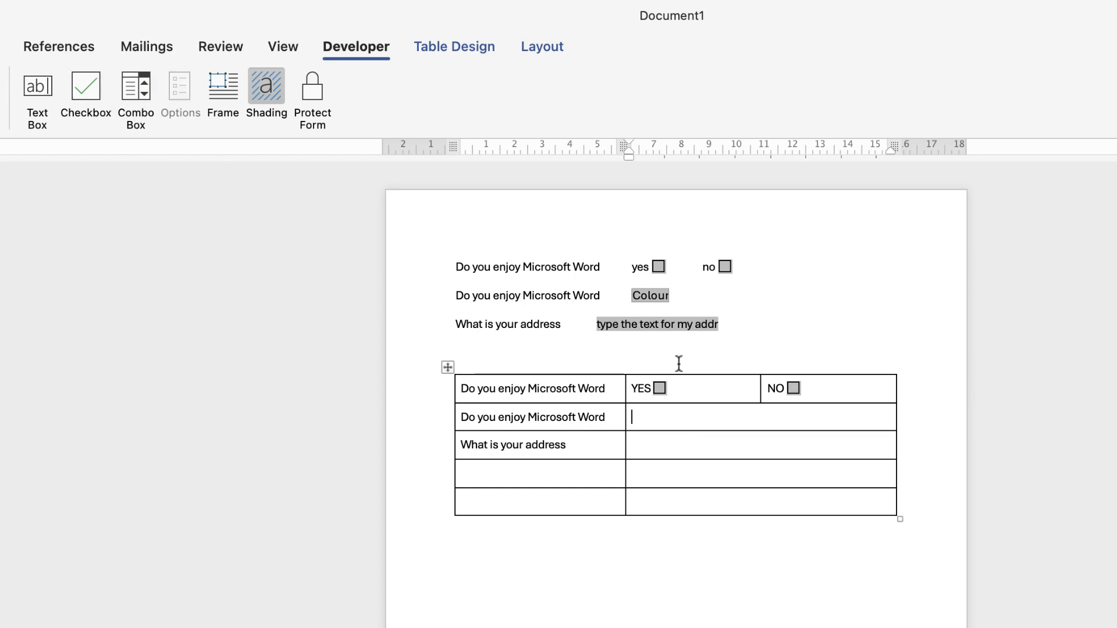
click(690, 293)
drag(691, 293, 602, 295)
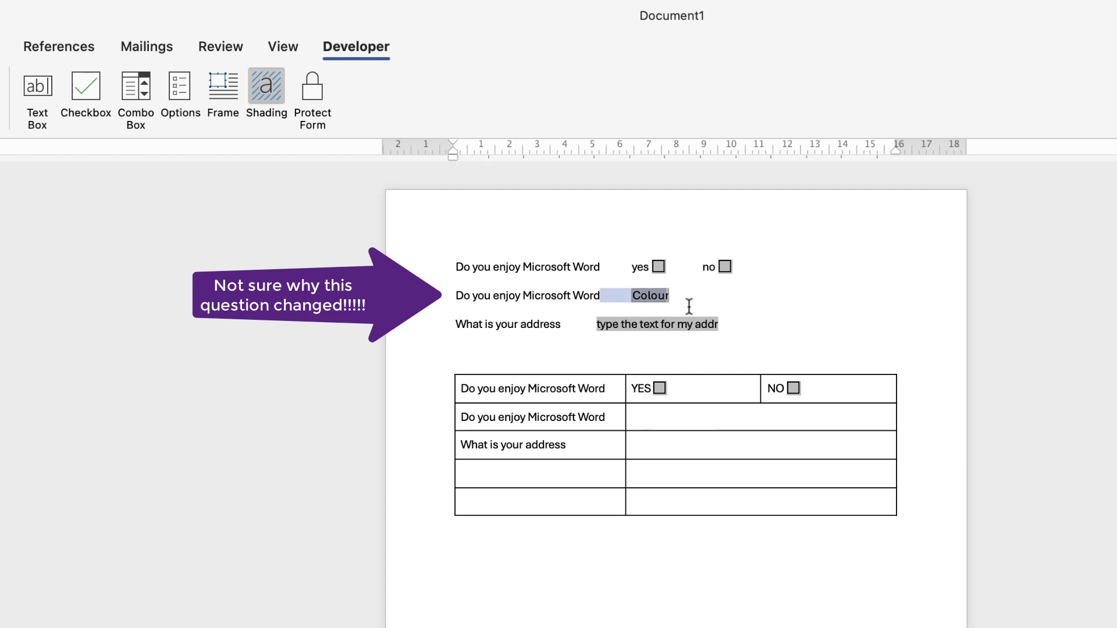
click(667, 417)
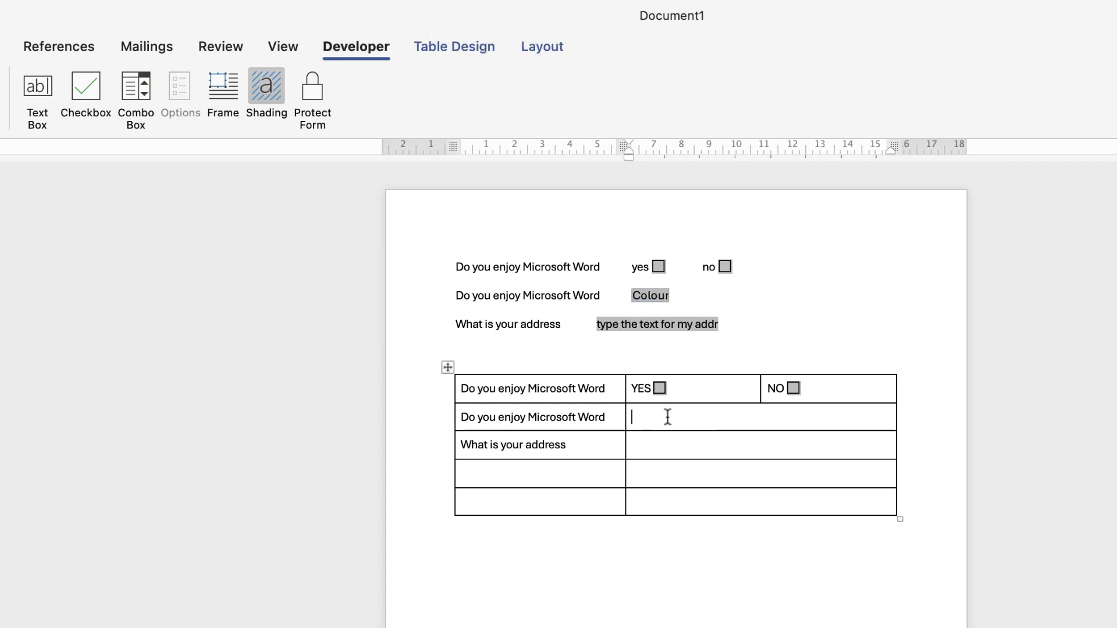
key(super+v)
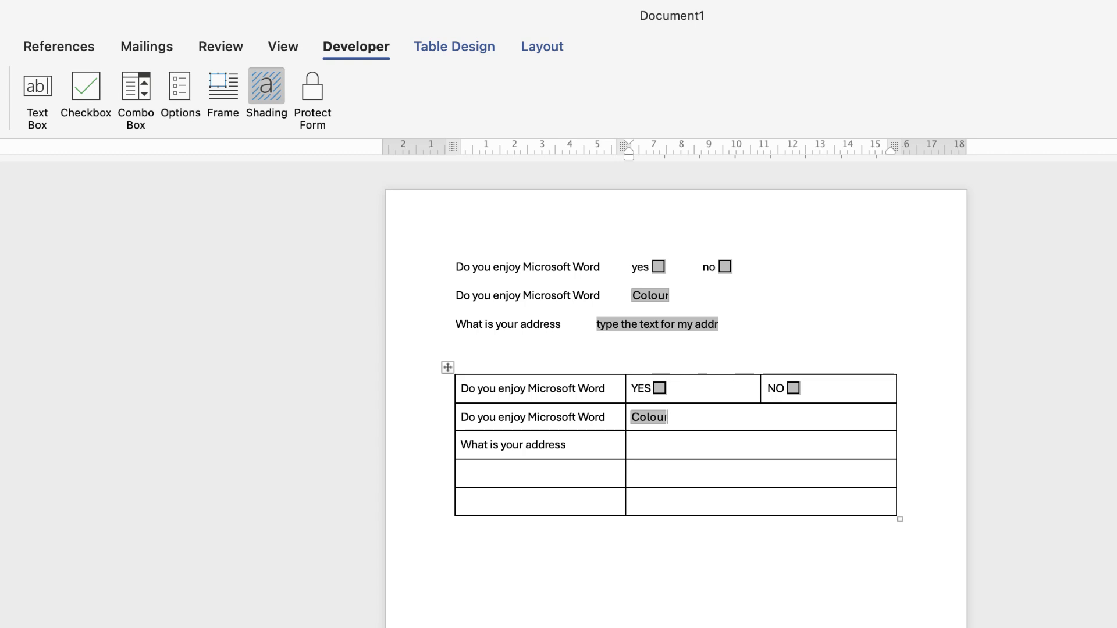
Copy the address text field into the second column of the table's "What is your address" row
drag(738, 324, 597, 324)
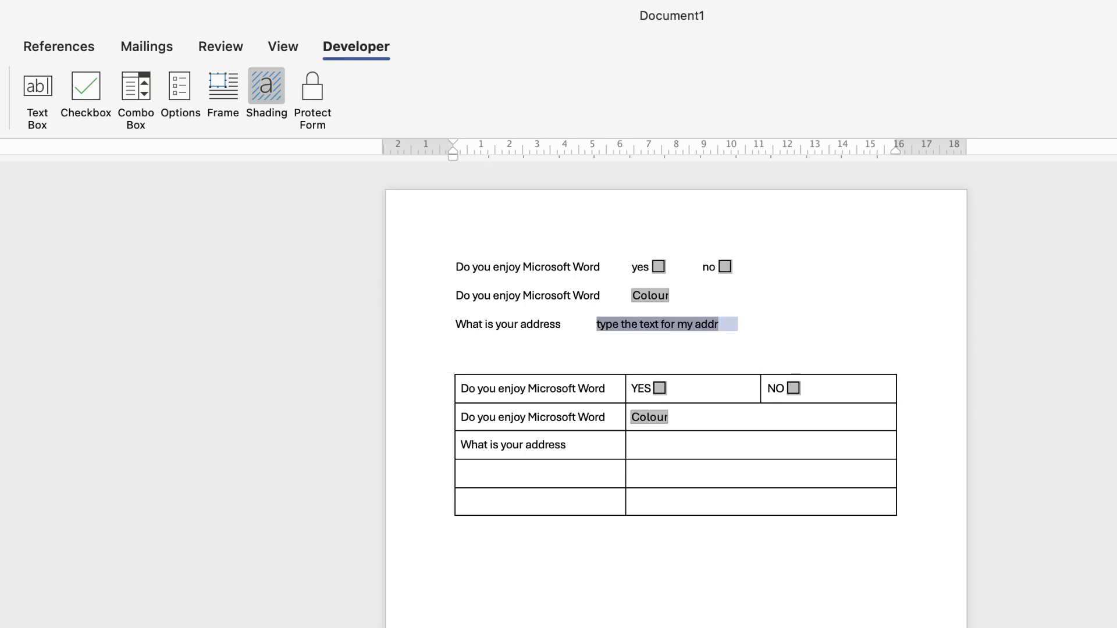
click(632, 445)
key(super+v)
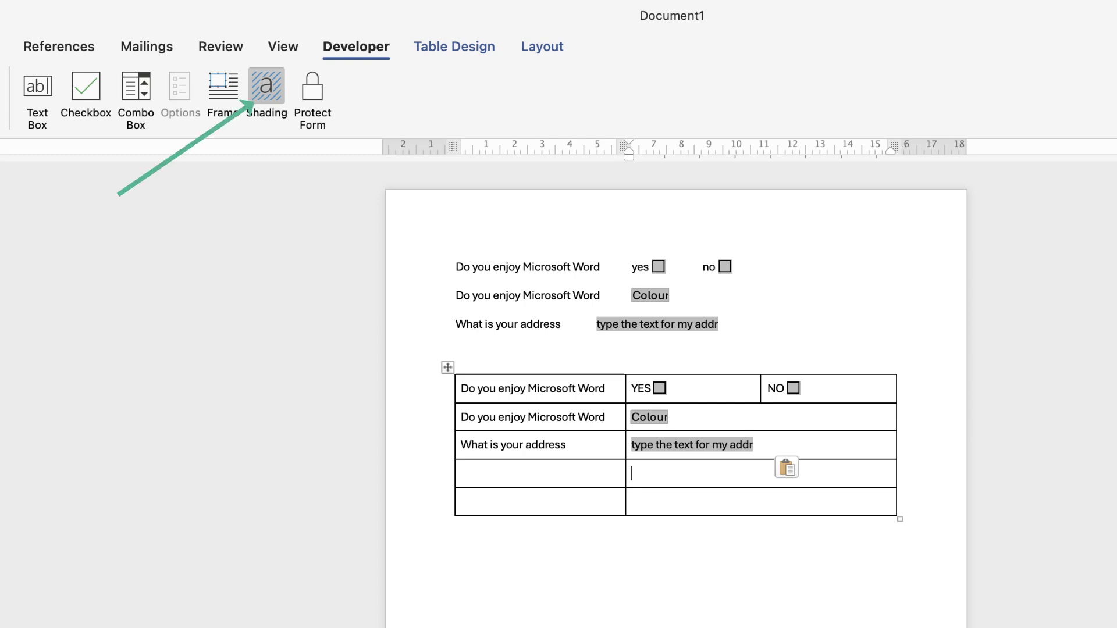
Turn off form field shading and delete the pasted address field from the table
click(266, 87)
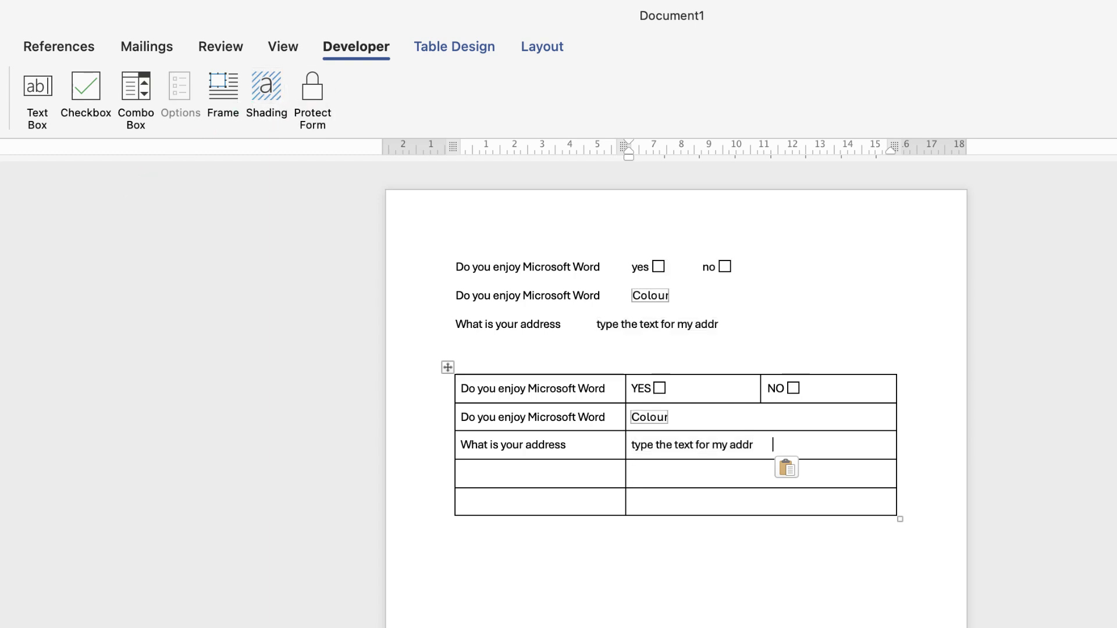
click(692, 444)
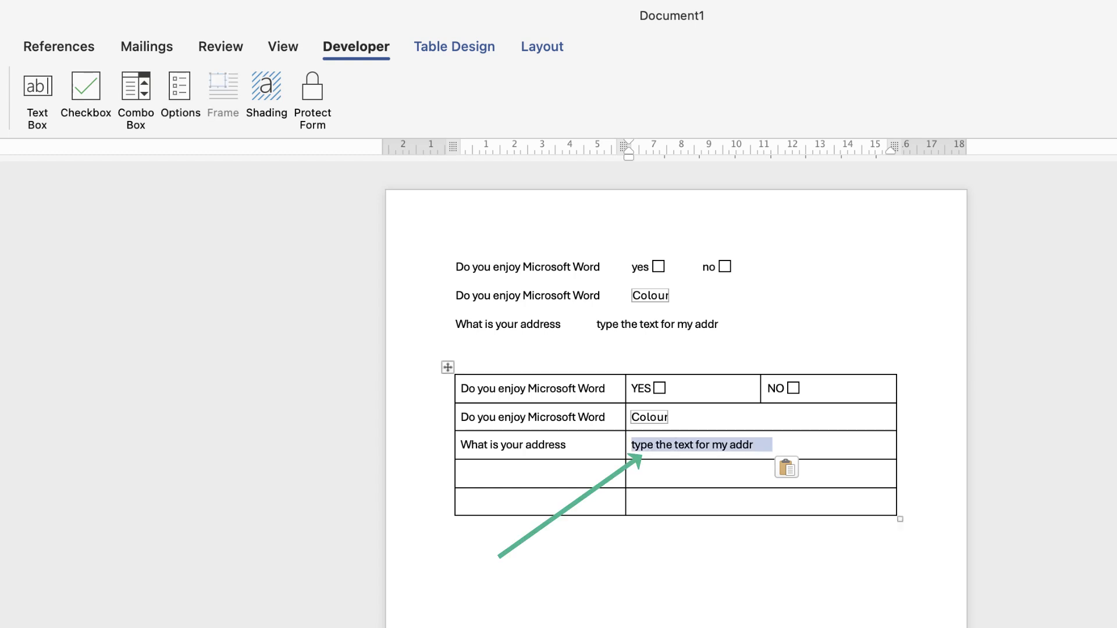
key(BackSpace)
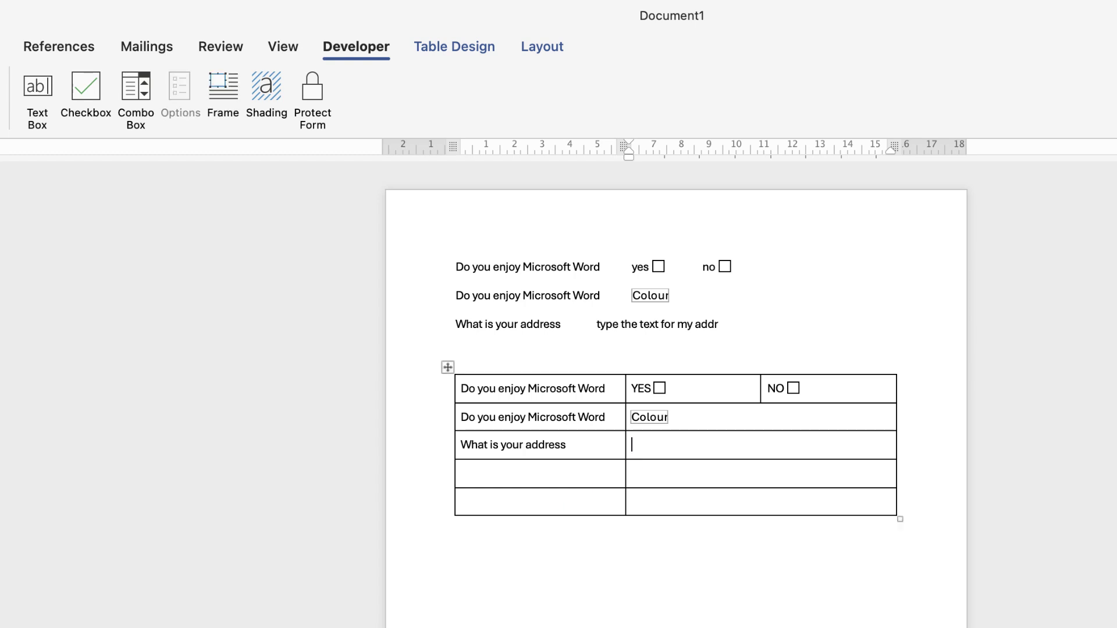
Insert a new text form field in the table's address answer cell and toggle field shading on and off to locate it
click(37, 87)
click(266, 86)
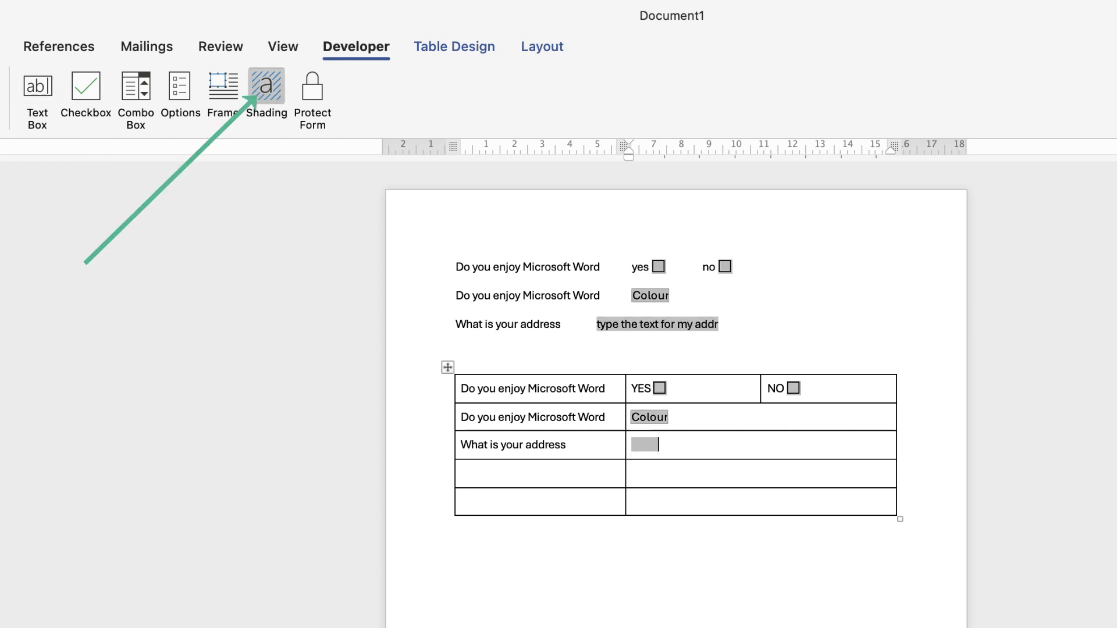
click(266, 86)
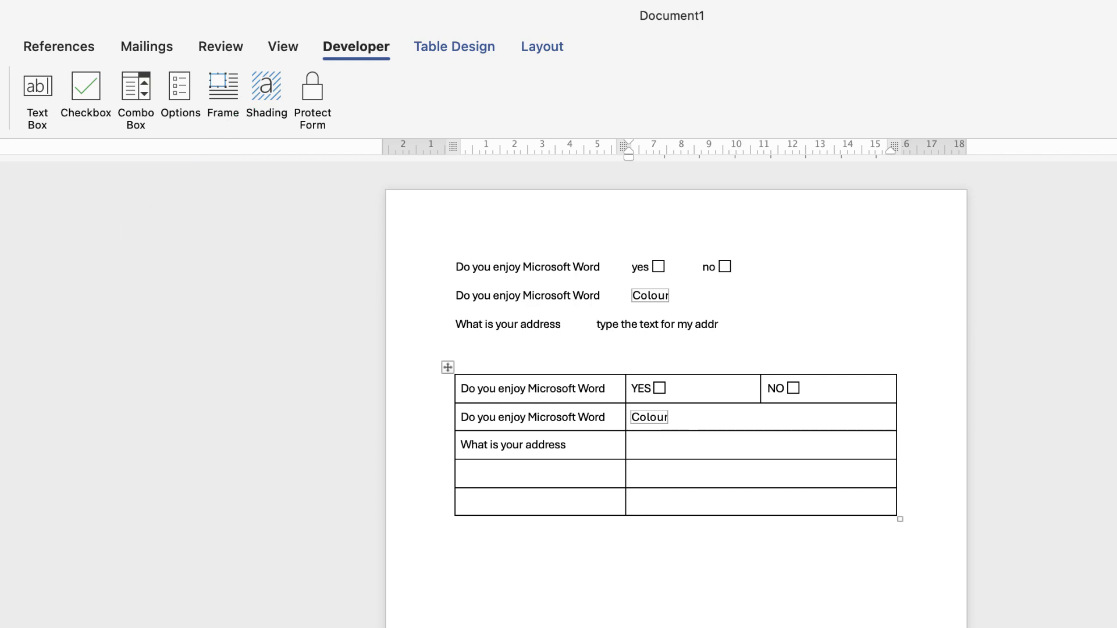
Set the maximum length of the table's new address text field to 25
double_click(645, 444)
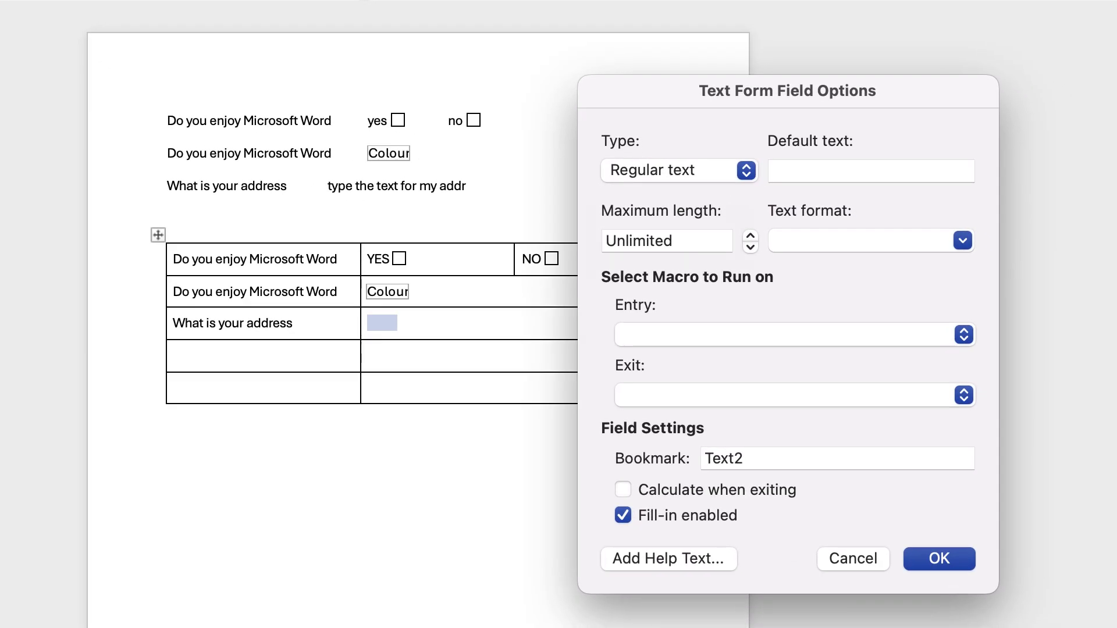
key(Tab)
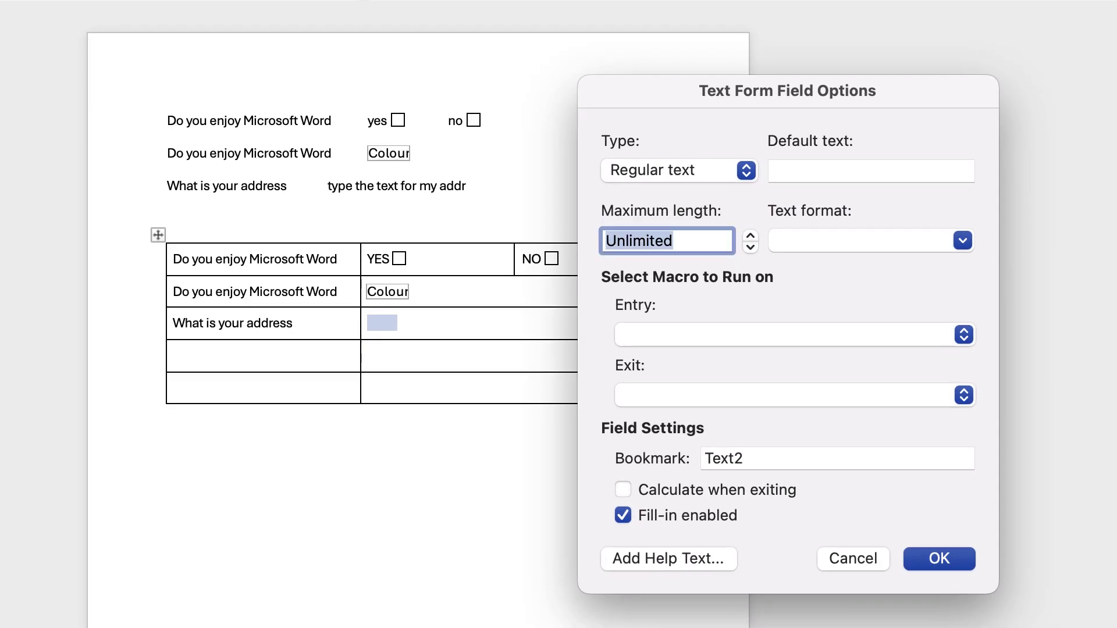
text(25)
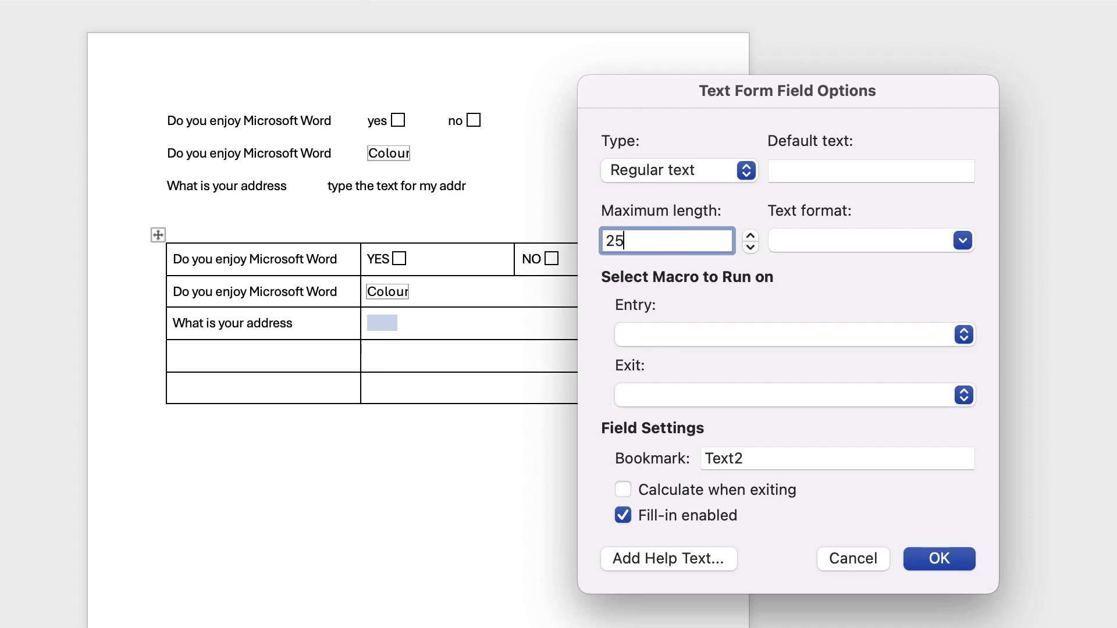
key(Return)
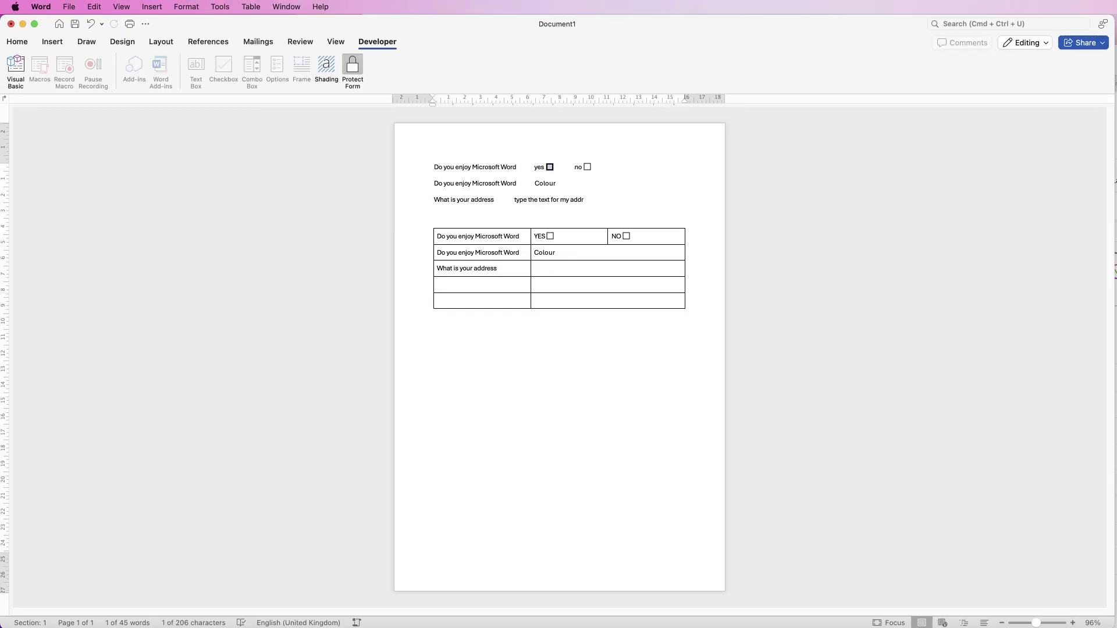
Test the protected form's table by ticking the YES checkbox and picking Blue and finally Green from the colour drop-down
click(550, 236)
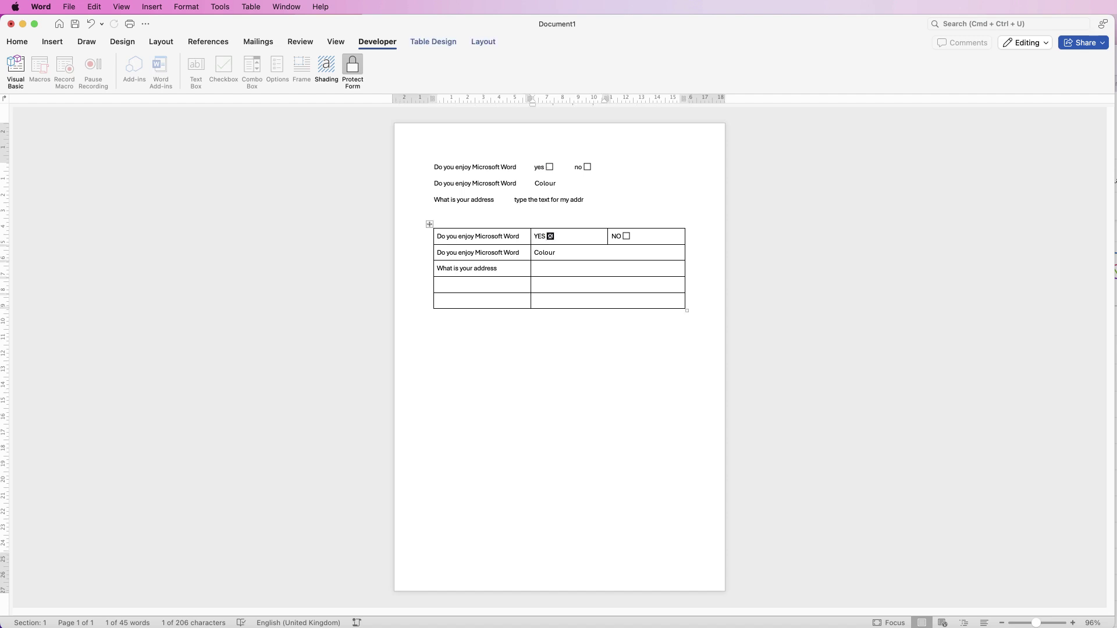
click(545, 253)
click(545, 253)
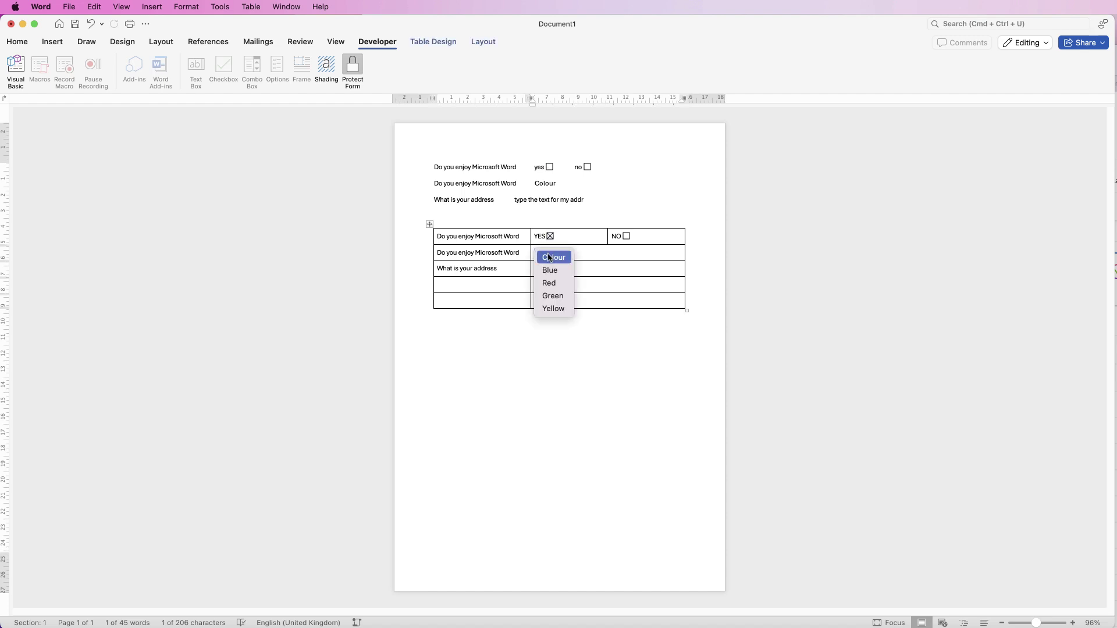
click(548, 271)
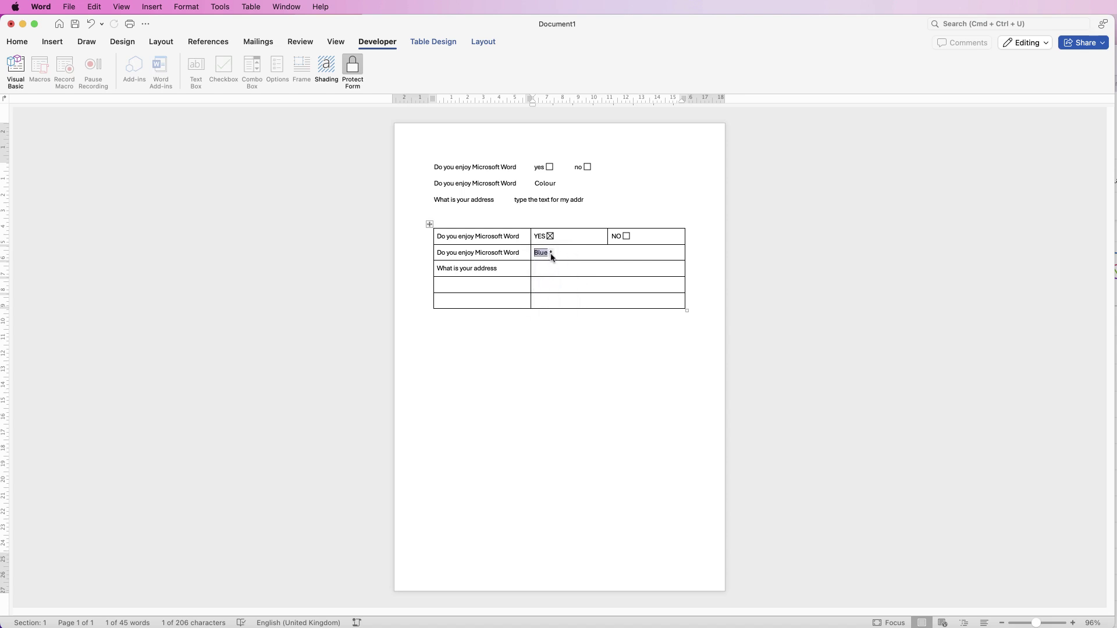
key(Tab)
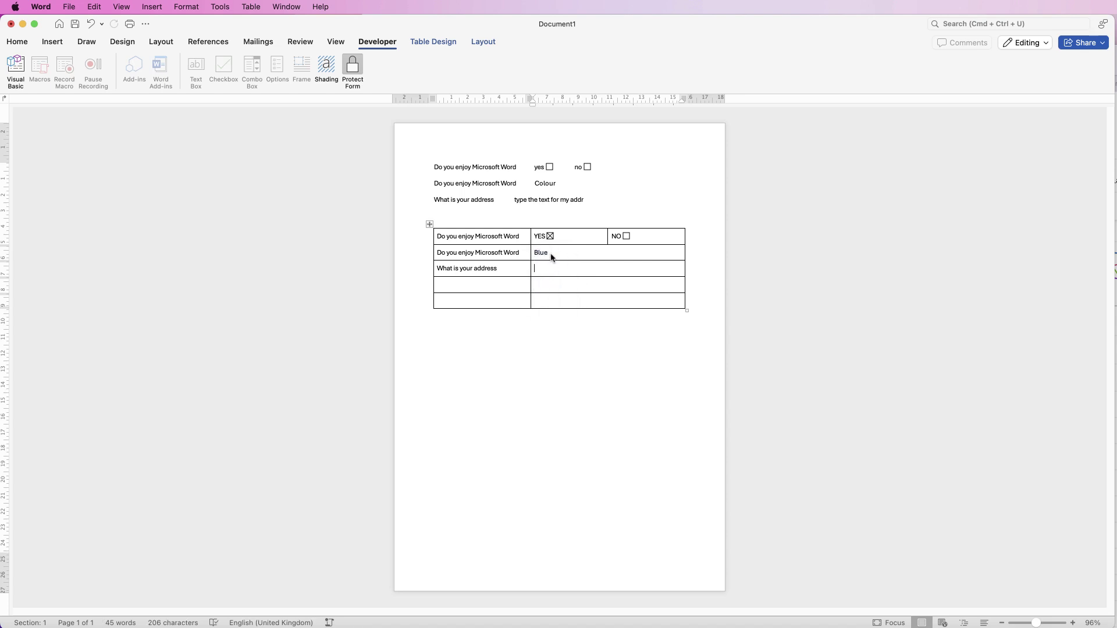
click(544, 256)
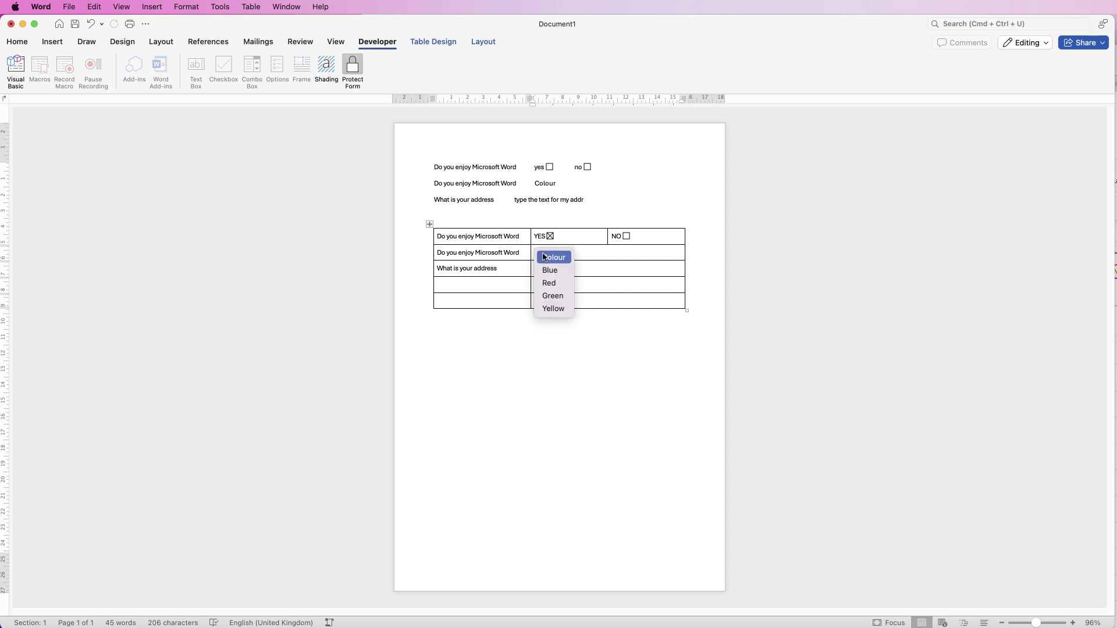
click(548, 296)
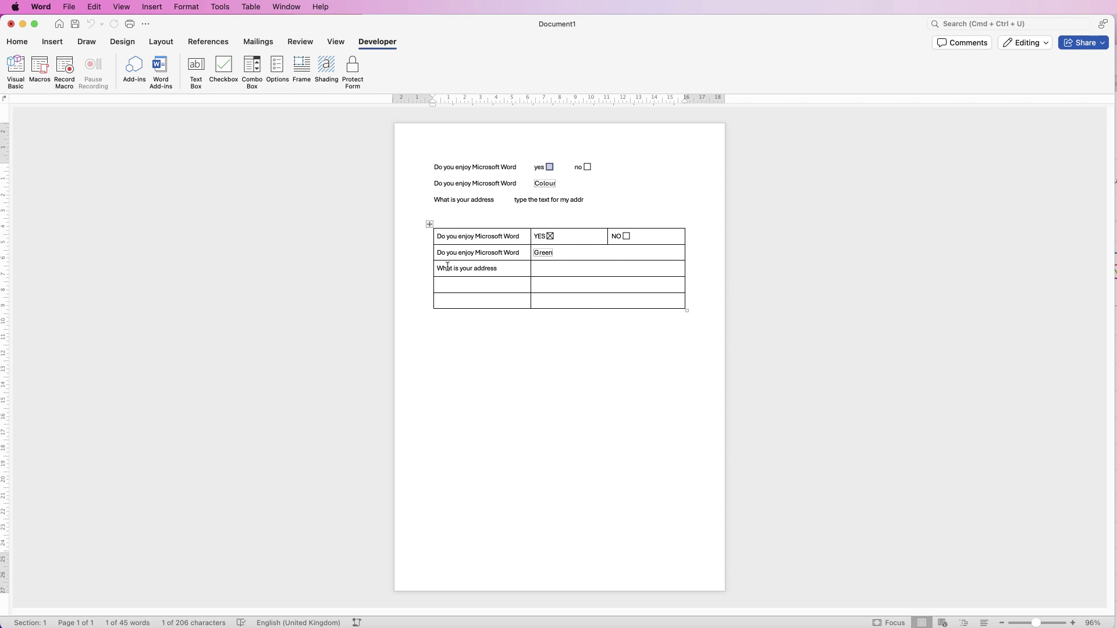
Select the whole table and remove all its borders
click(430, 225)
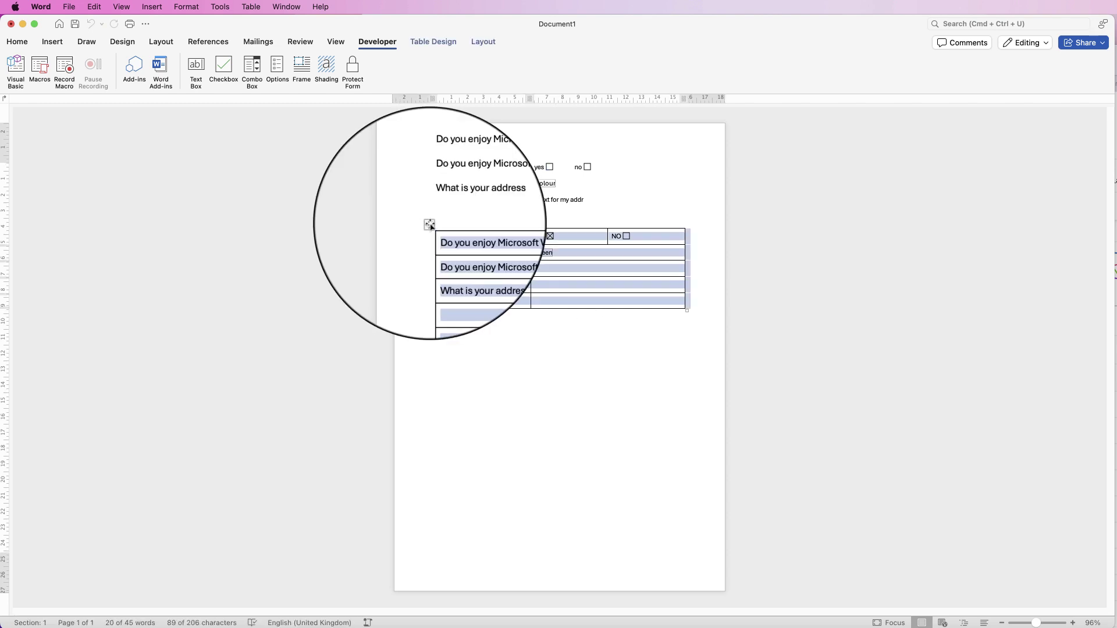
click(479, 45)
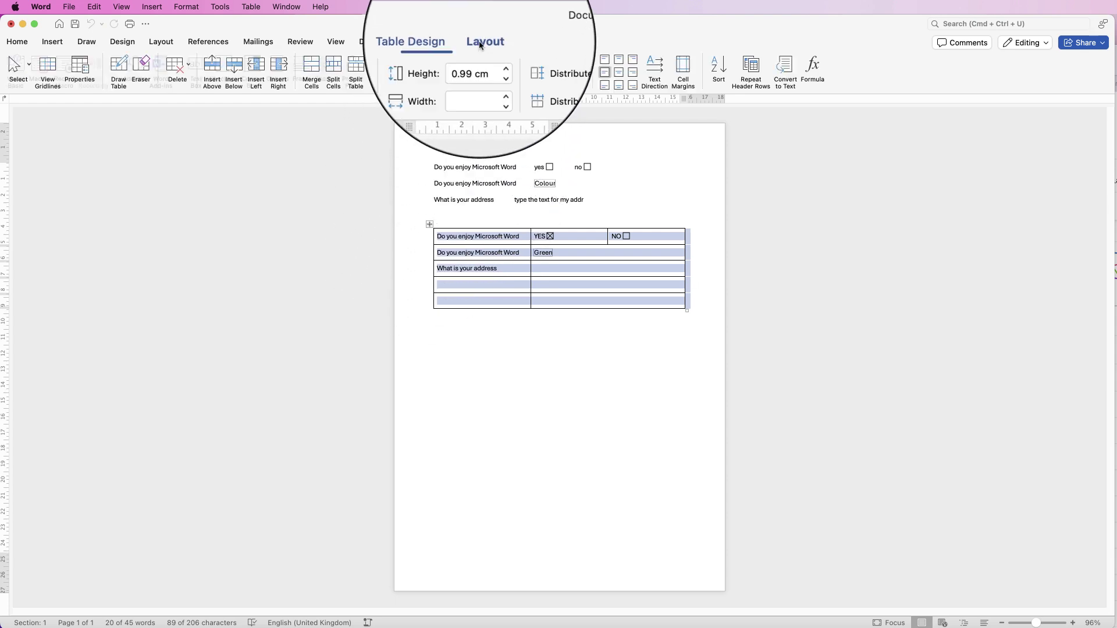
click(447, 45)
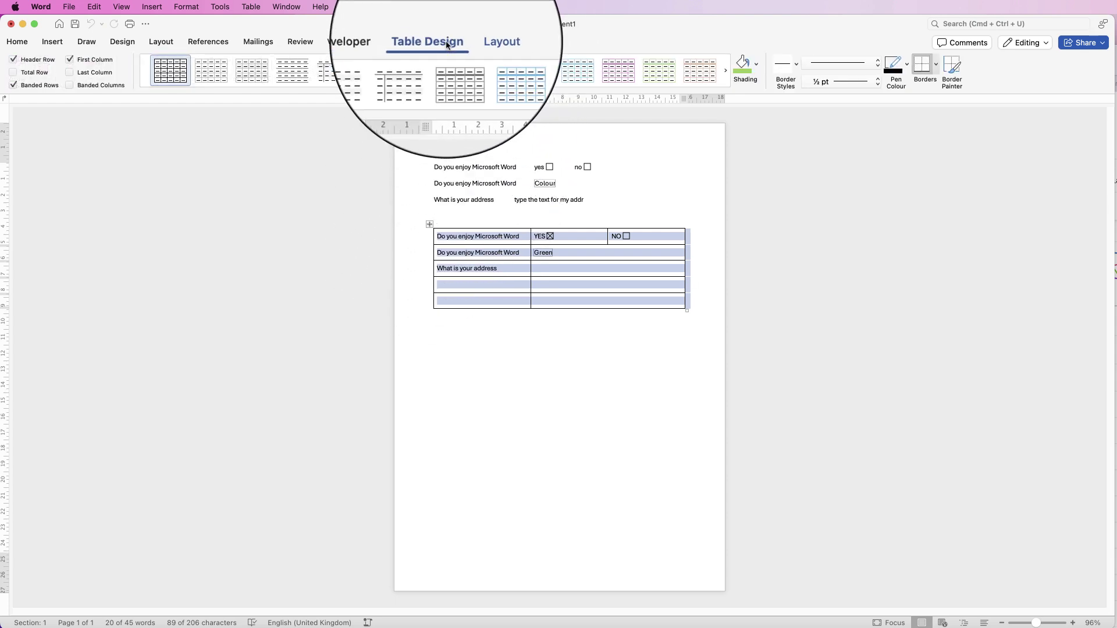
click(936, 64)
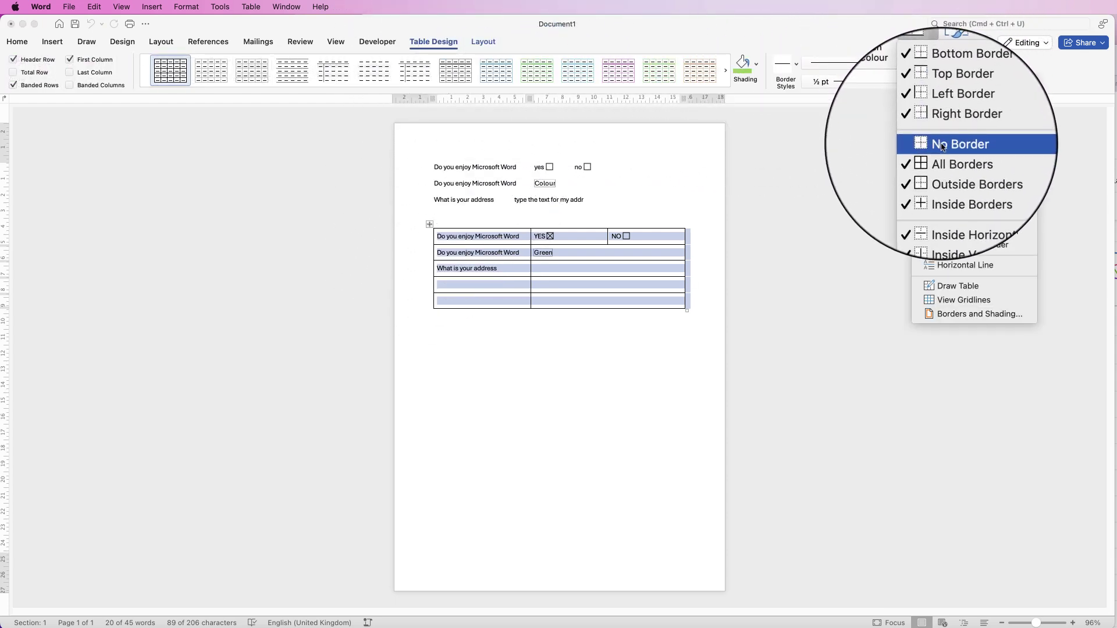
click(943, 135)
Show the gridlines of the borderless table and deselect it
click(936, 64)
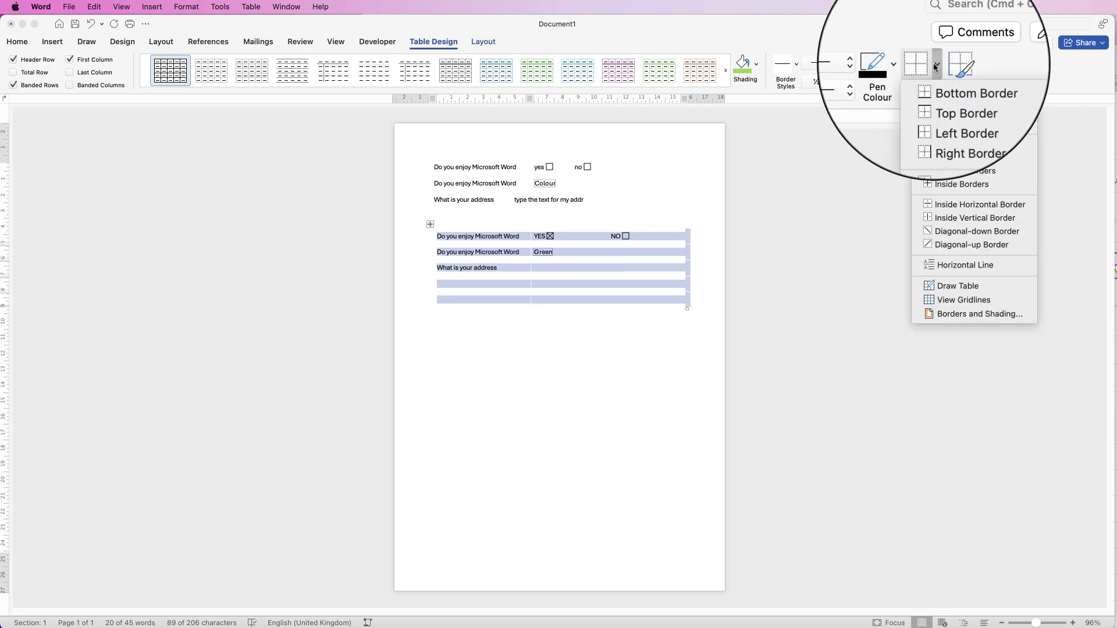
click(964, 300)
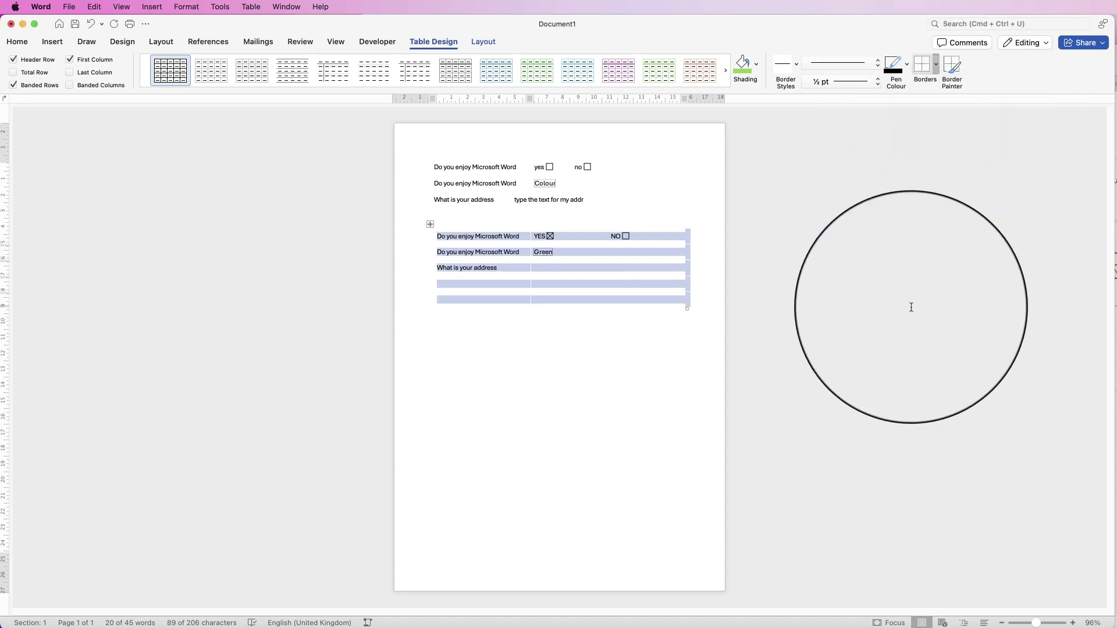
click(481, 370)
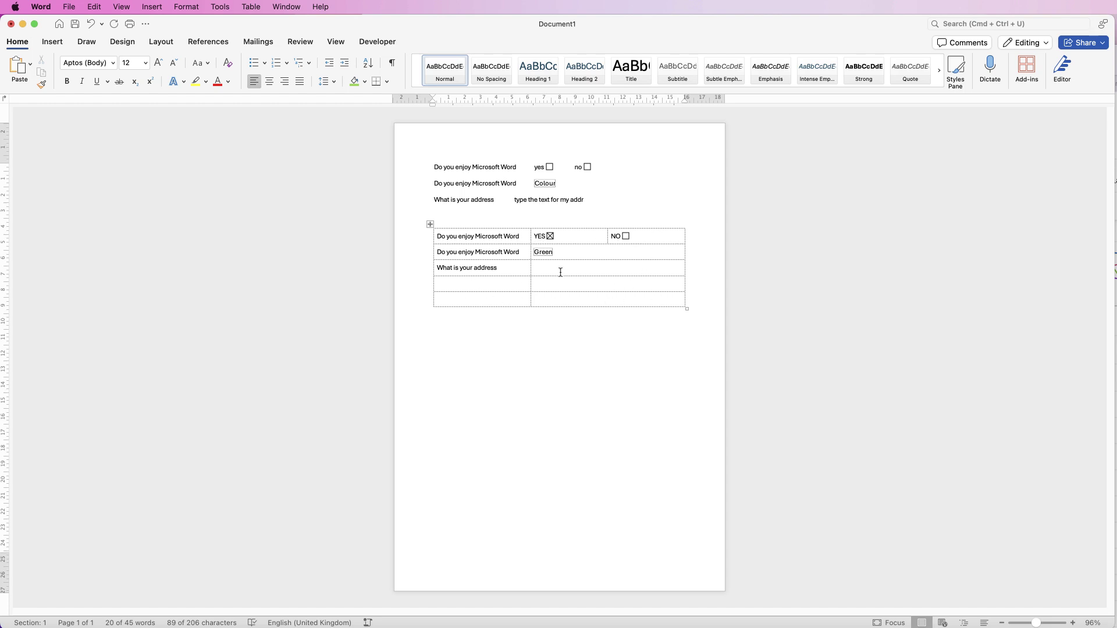
Enter "Question 1" and "Question 2" in the first column of the table's last two rows
click(462, 284)
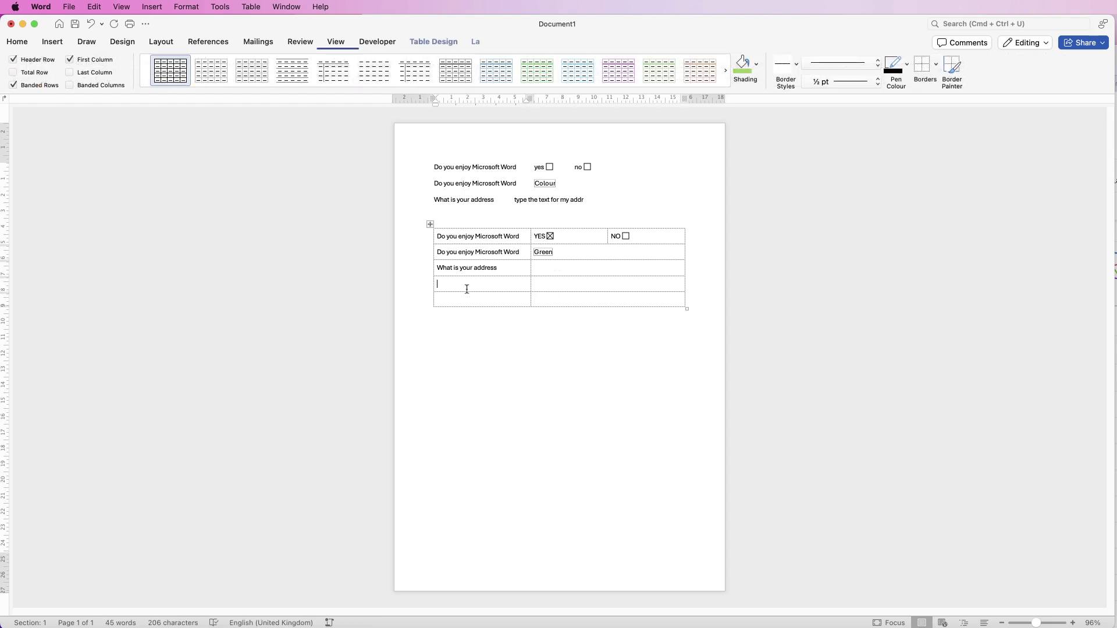
text(qU)
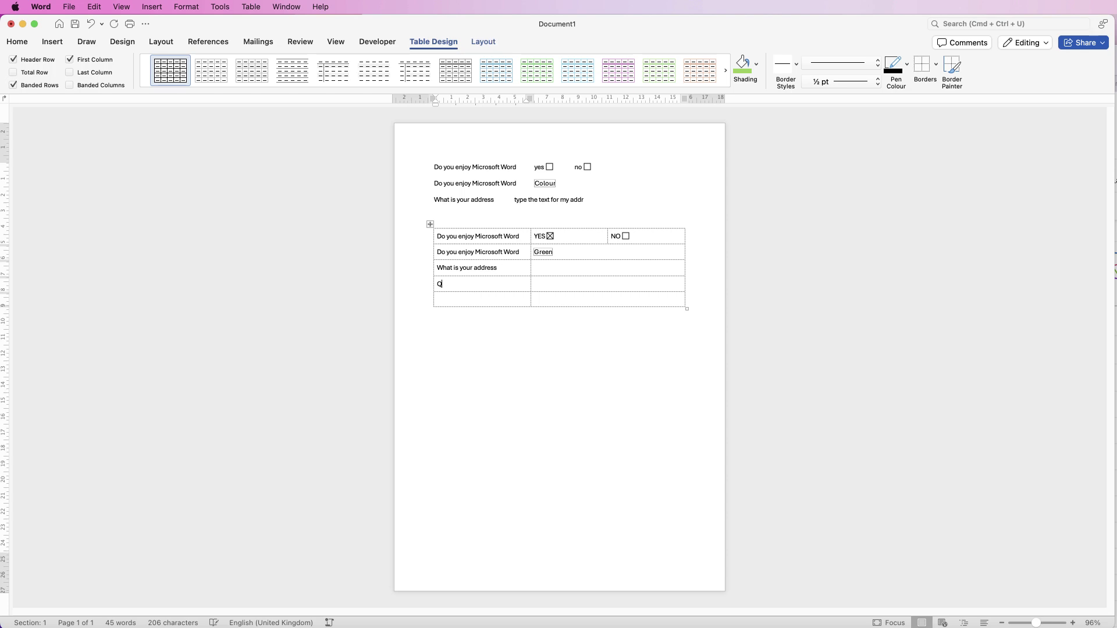
text(uestion 1)
key(Down)
text(Question 2)
Insert a drop-down form field beside Question 1 and add the items One, Two, Three and Four
key(Up)
key(Tab)
click(377, 42)
click(196, 71)
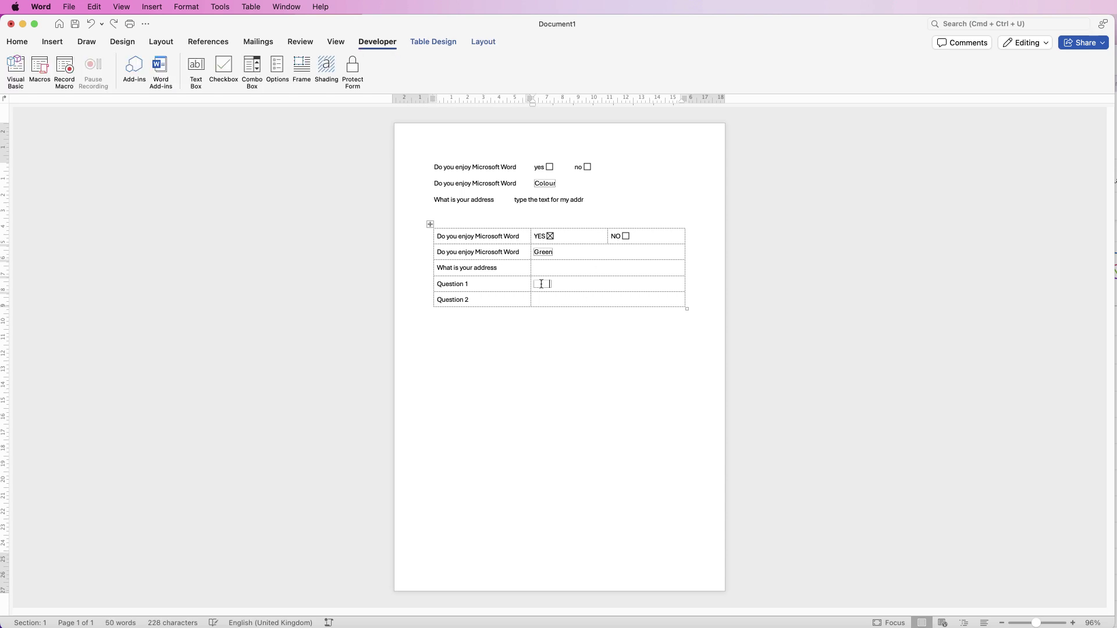
double_click(541, 283)
text(One)
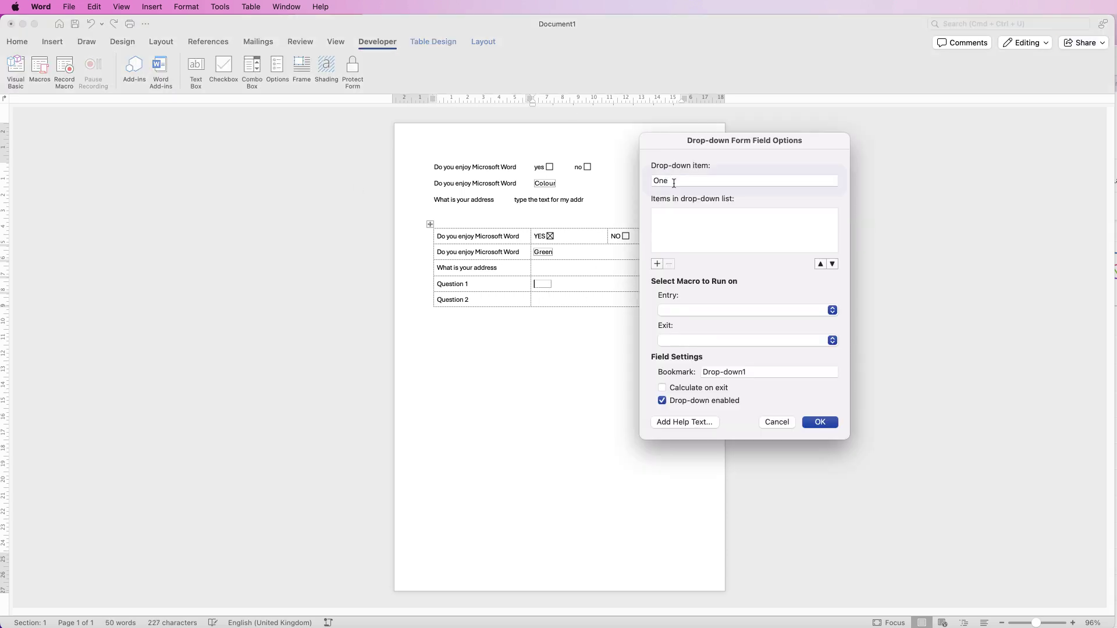
key(Return)
text(Two)
key(Return)
text(Three)
key(Return)
text(Four)
key(Return)
Add the item Numbers to the Question 1 drop-down, move it to the start of the list and apply the options
text(Numb)
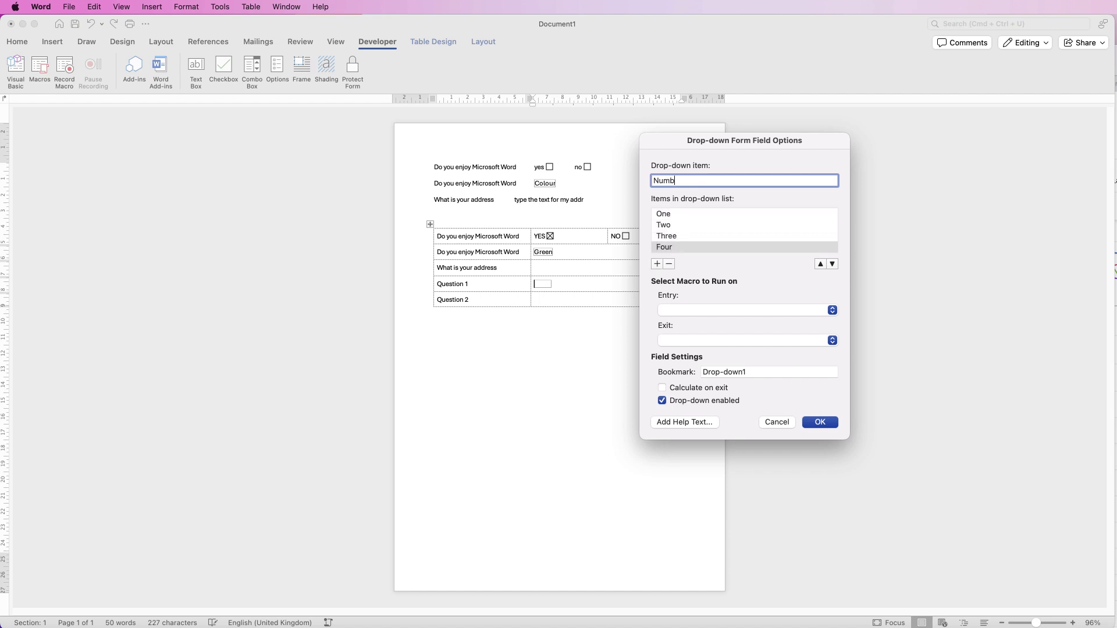
text(ers)
key(Return)
click(820, 264)
click(820, 264)
click(820, 264)
click(820, 263)
click(820, 422)
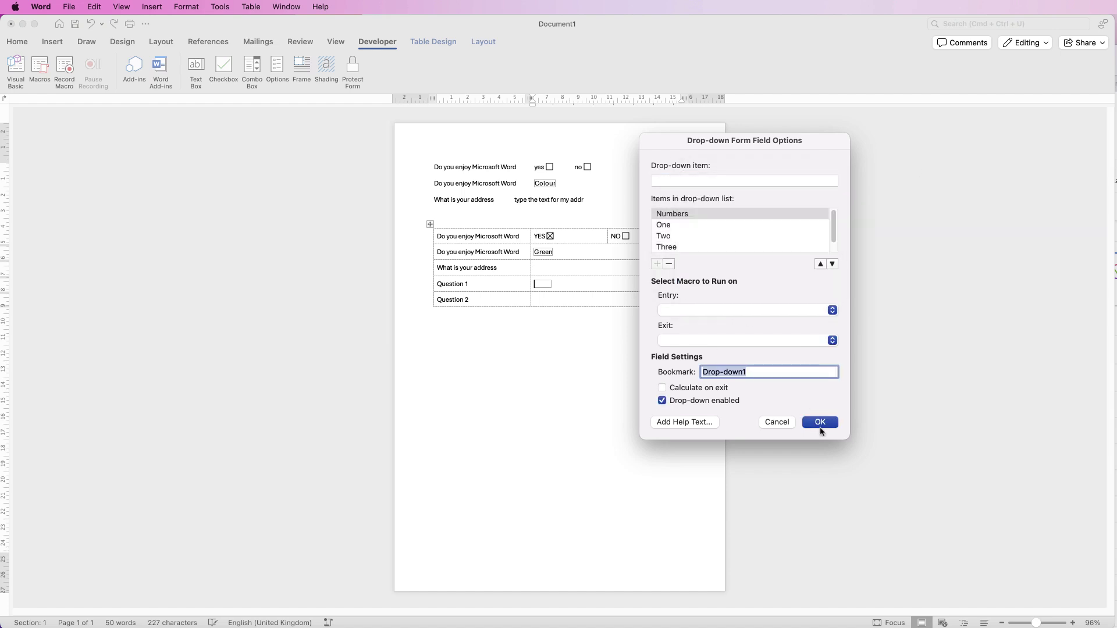
click(820, 423)
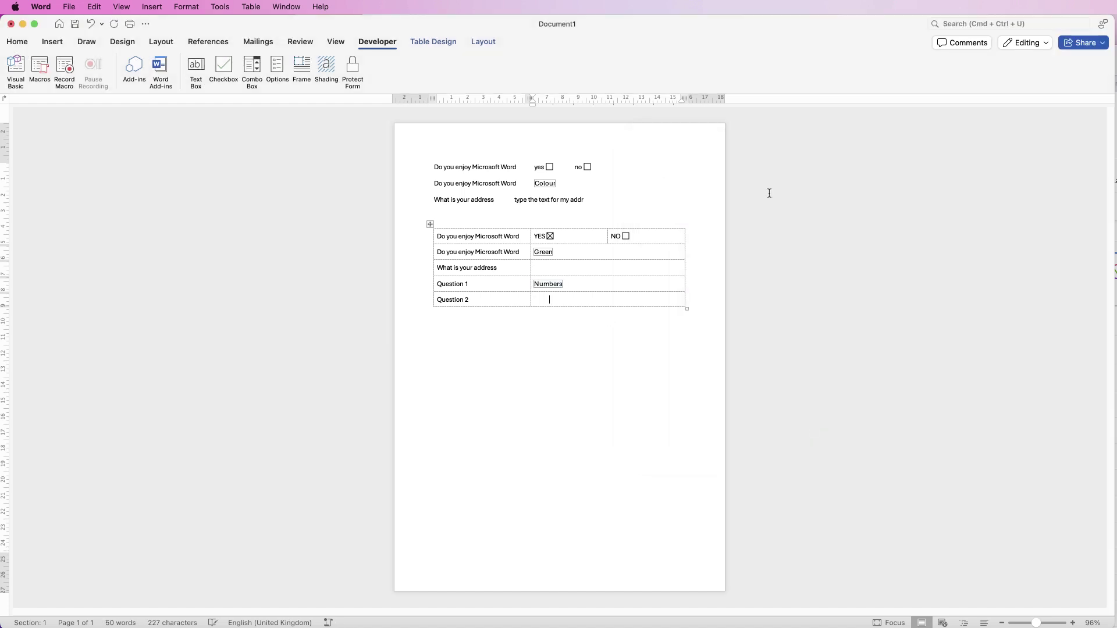
Set the default text of the Question 2 text field to "This is for your address" and protect the form
double_click(541, 299)
text(This is for your address)
click(821, 386)
click(355, 76)
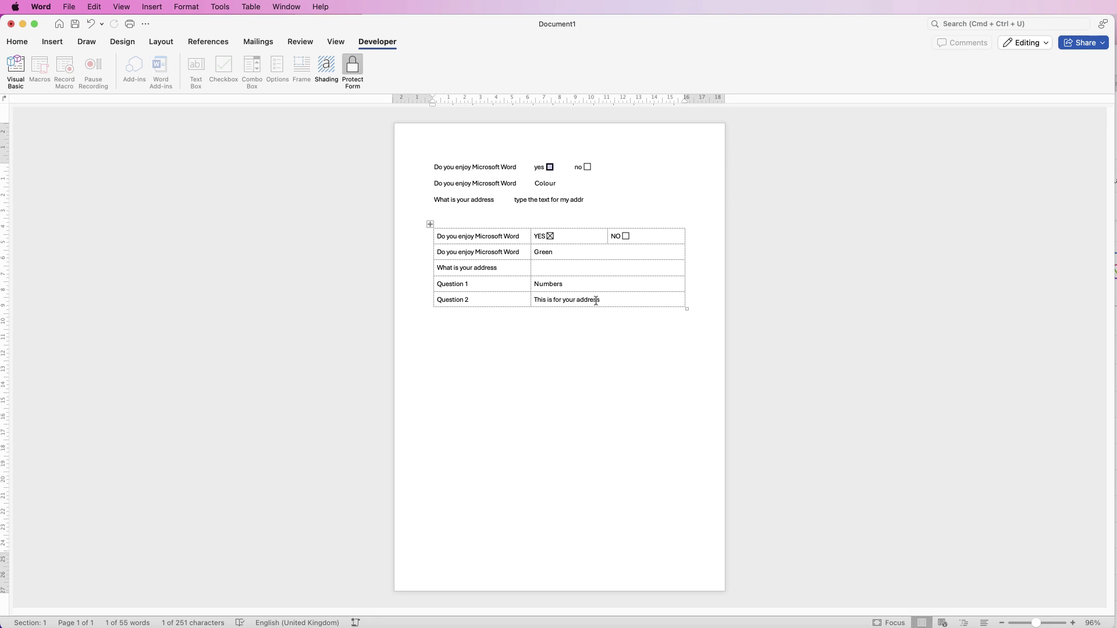
Fill in the Question 2 field of the protected form with "Place holder", replacing the default text
click(563, 300)
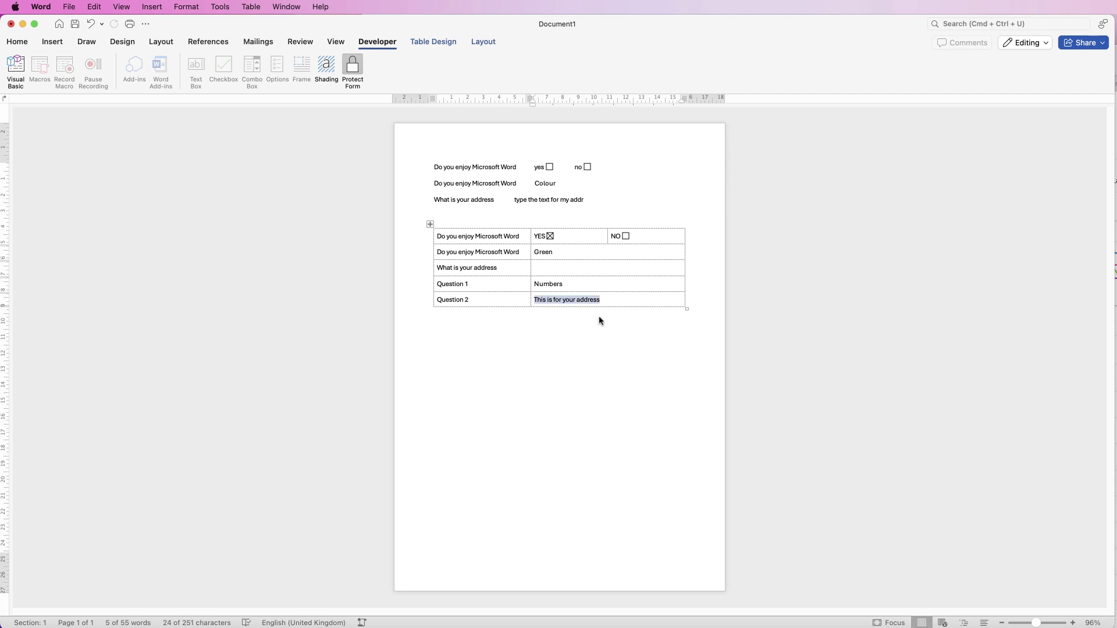
text(Place)
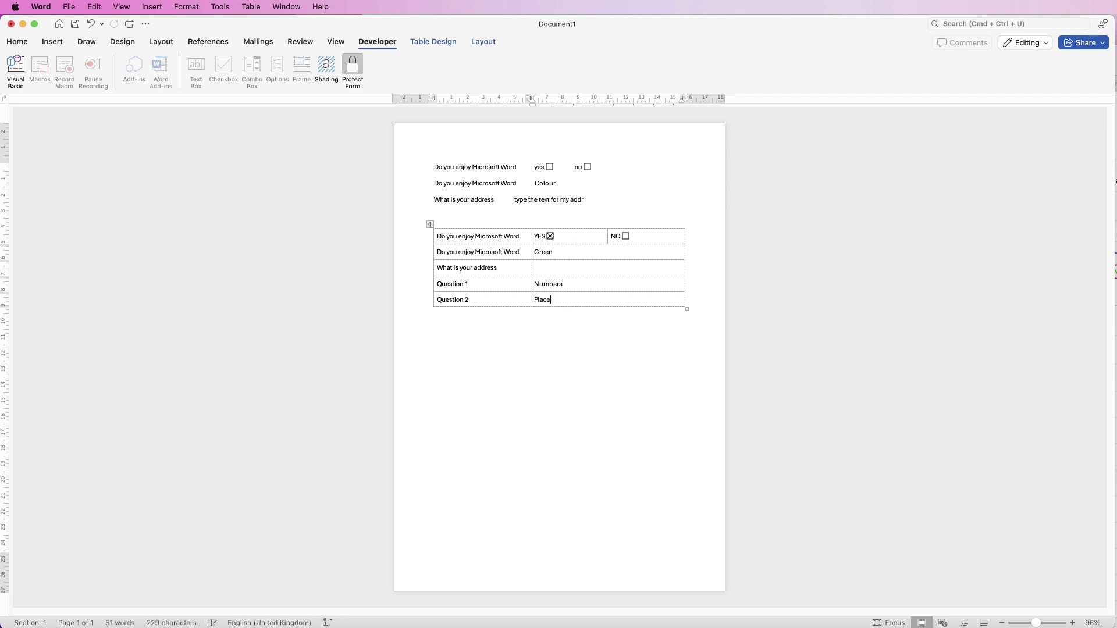
text( holder)
key(Tab)
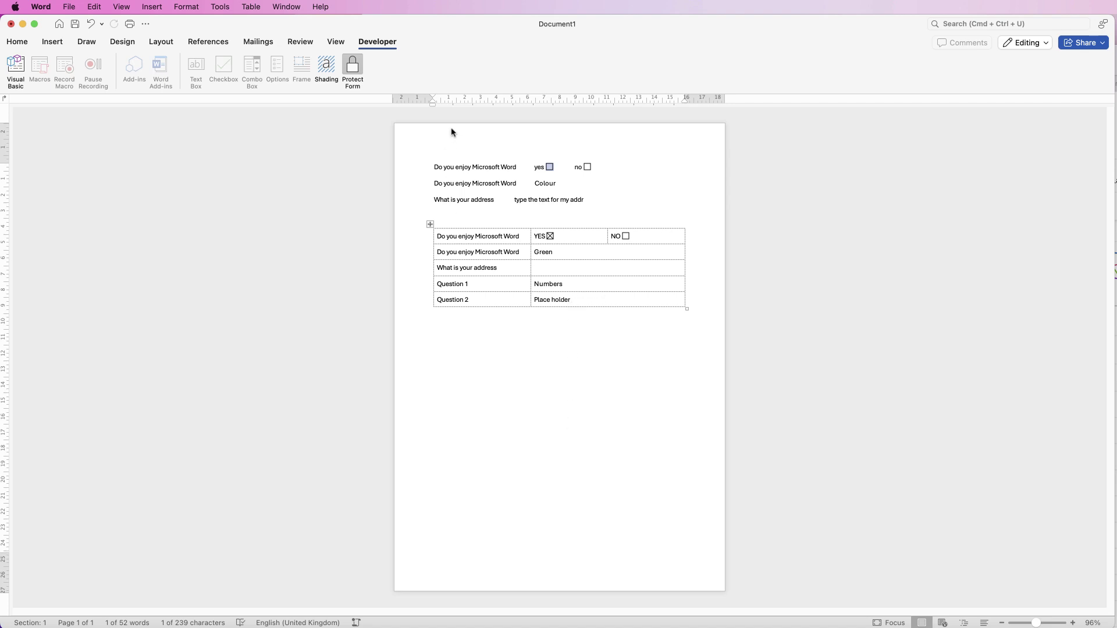
Clear the YES checkbox in the first row of the table
click(550, 237)
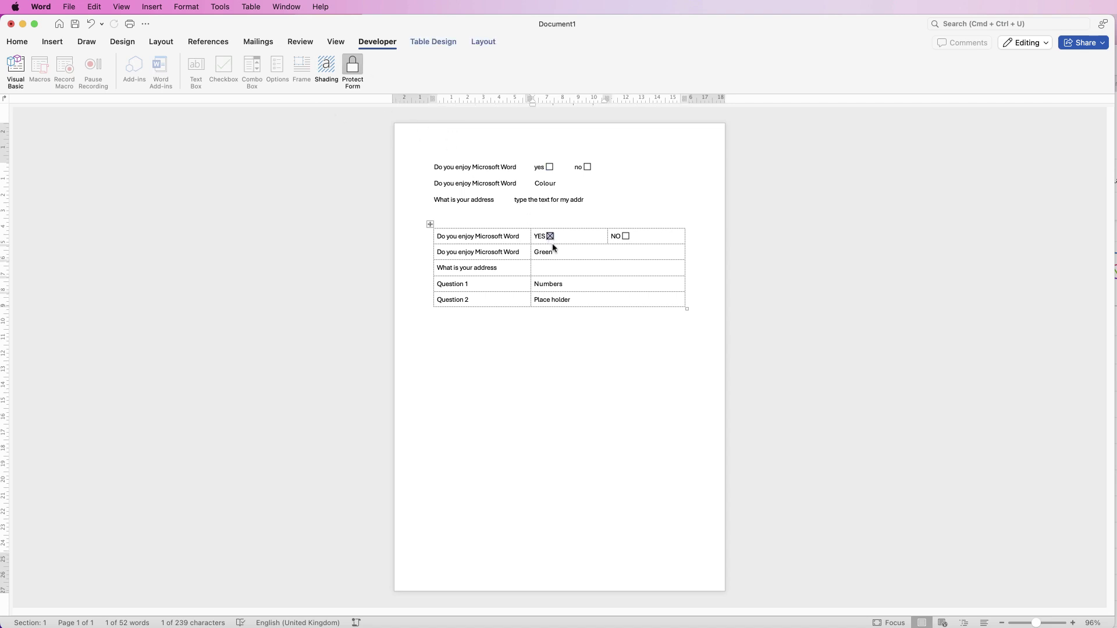
click(551, 237)
Examine the file formats available for saving a copy of the form, including PDF, and leave without saving
click(68, 10)
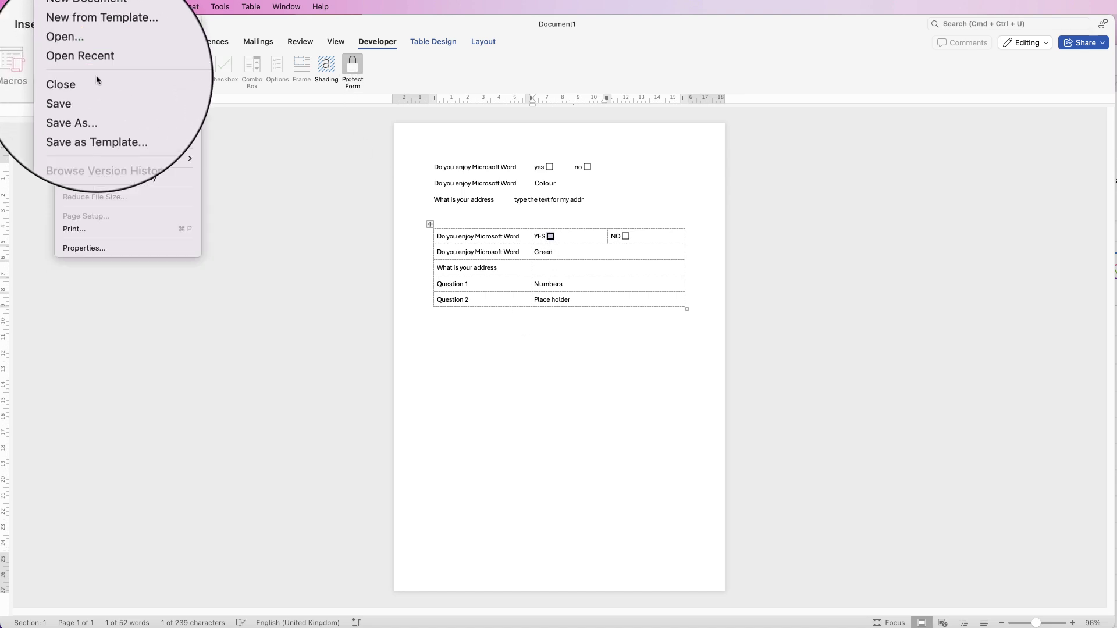
click(88, 109)
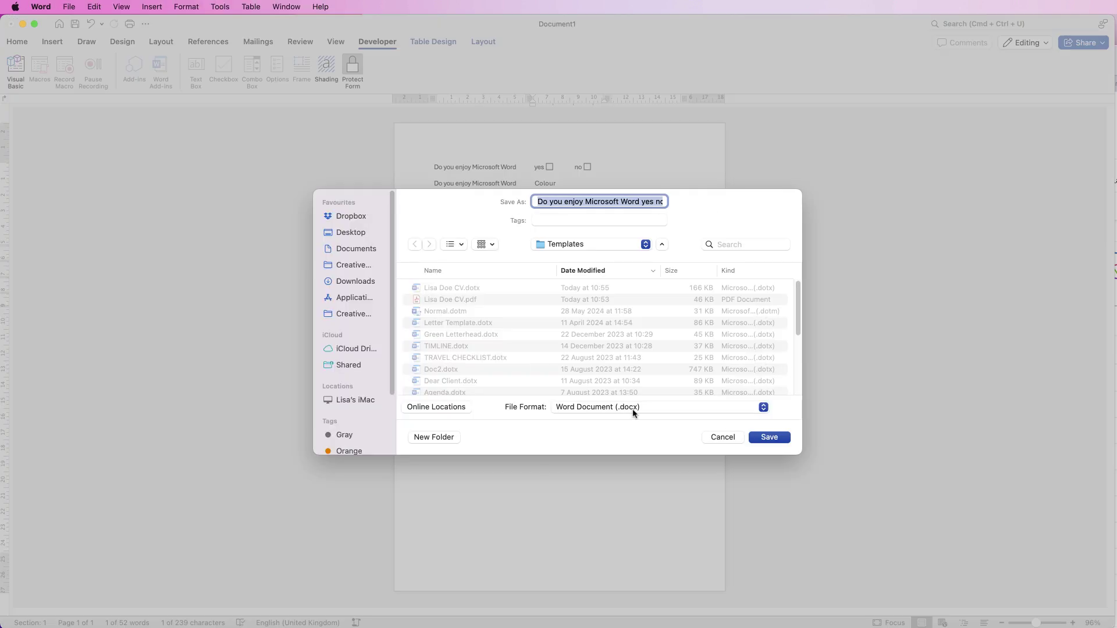
click(638, 413)
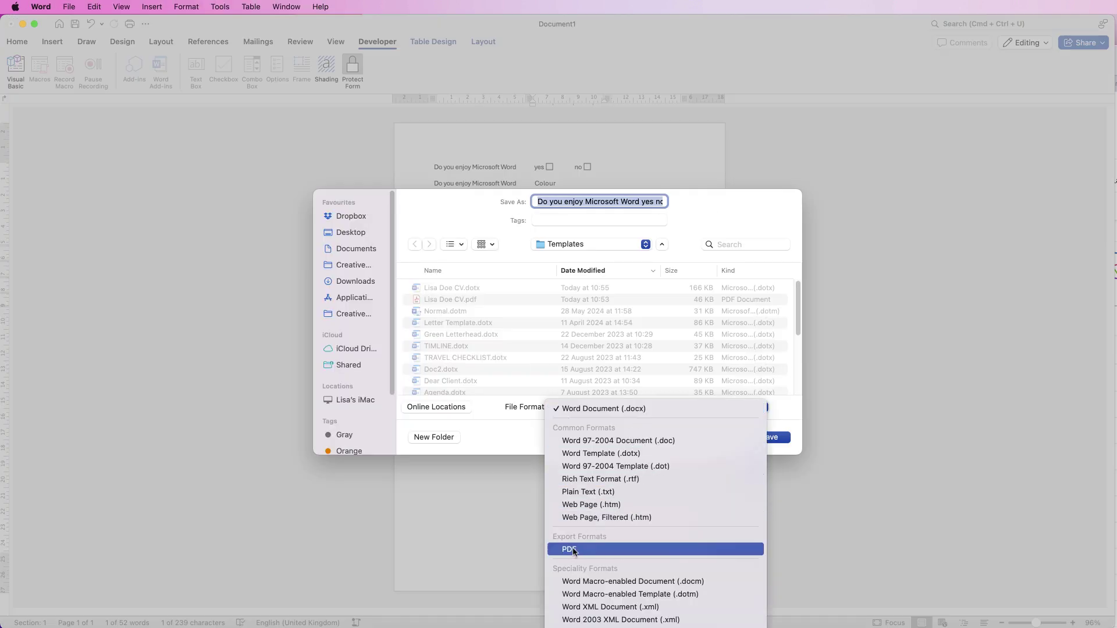
click(770, 445)
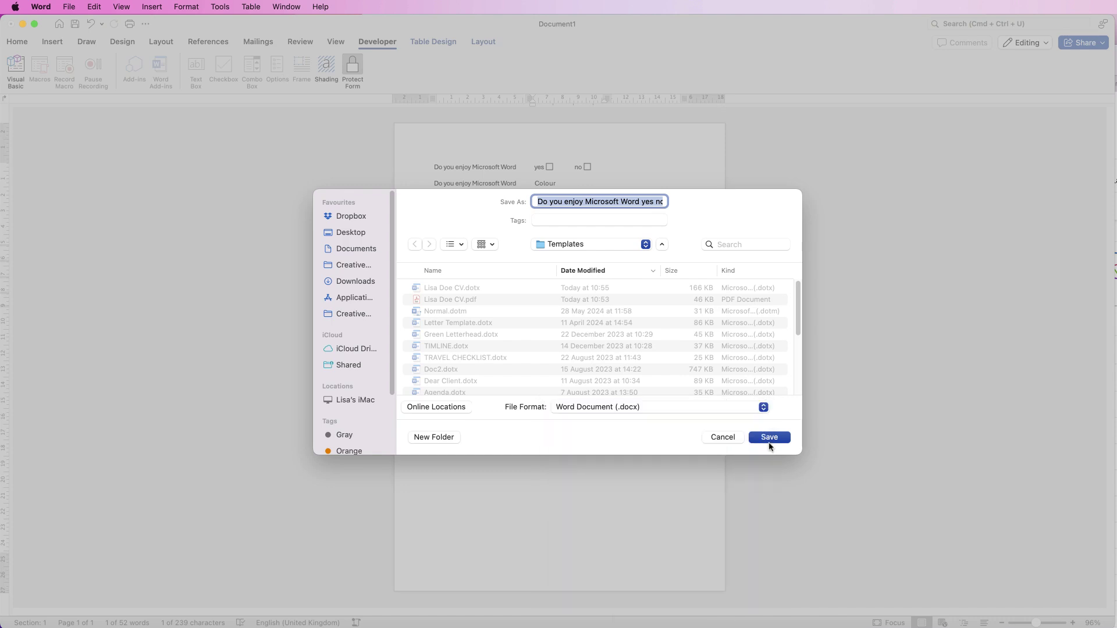
click(723, 441)
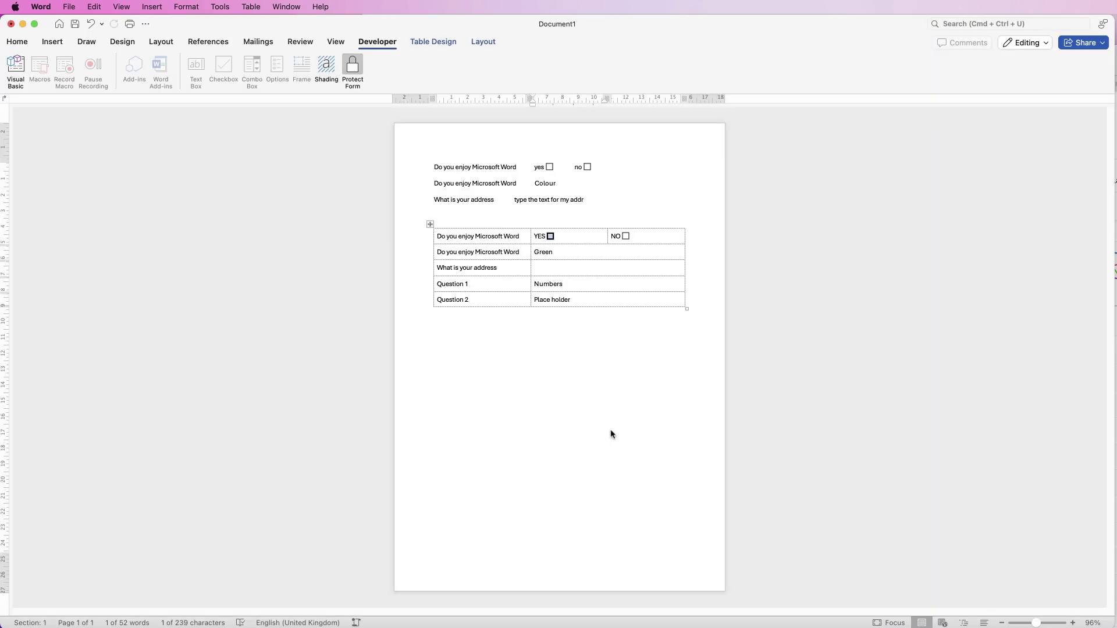